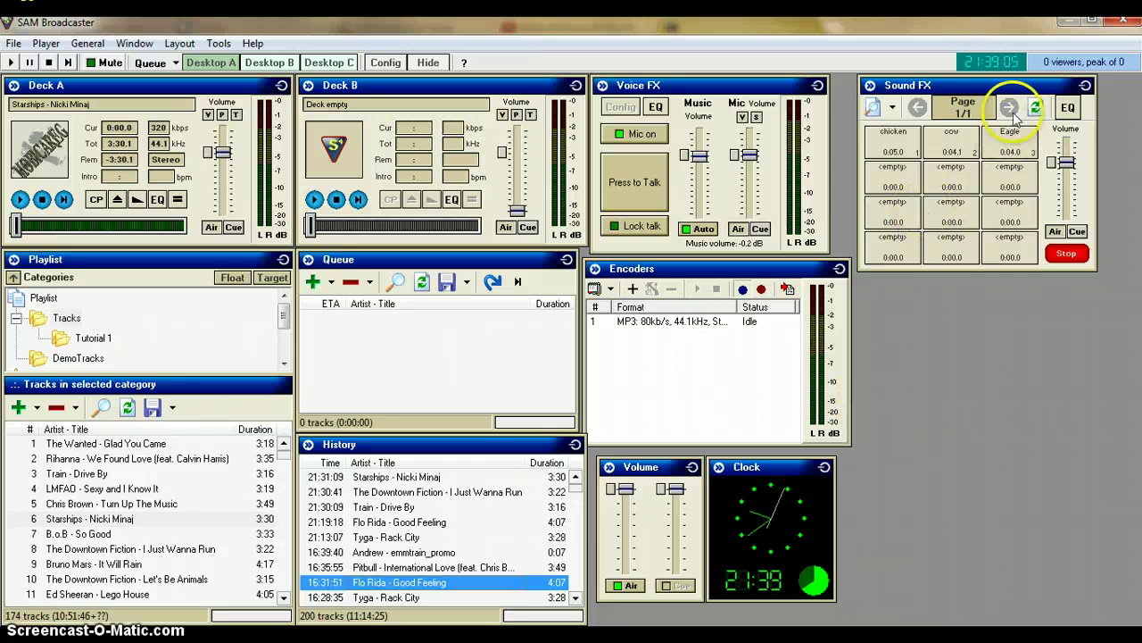
Reposition the Sound FX window in the empty area beside Voice FX and shift the Encoders window slightly
drag(1028, 81, 1041, 84)
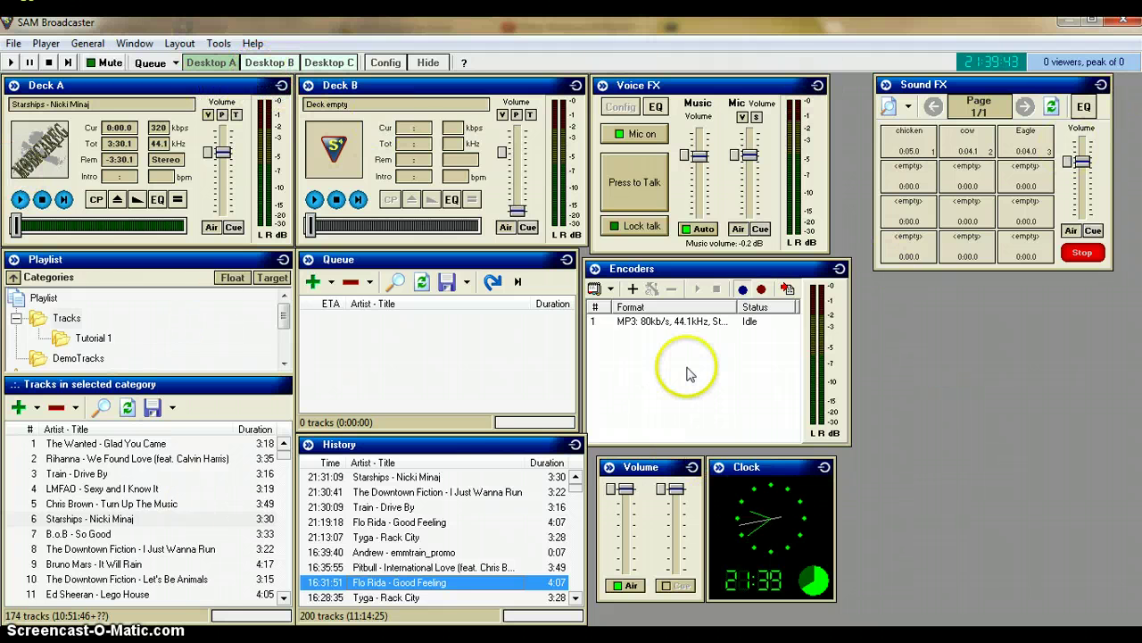
mouse_move(1024, 89)
mouse_down()
mouse_move(982, 92)
mouse_move(1061, 119)
mouse_move(1027, 100)
mouse_up()
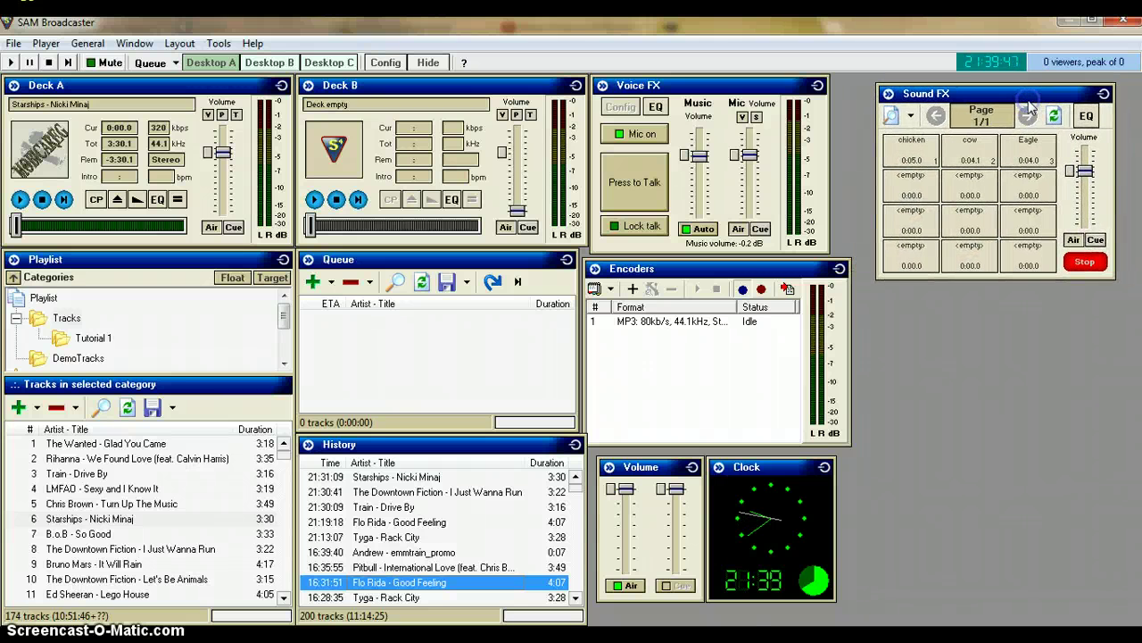
mouse_move(781, 270)
mouse_down()
mouse_move(1011, 320)
mouse_move(1054, 290)
mouse_move(1107, 298)
mouse_move(971, 359)
mouse_move(793, 265)
mouse_move(785, 278)
mouse_up()
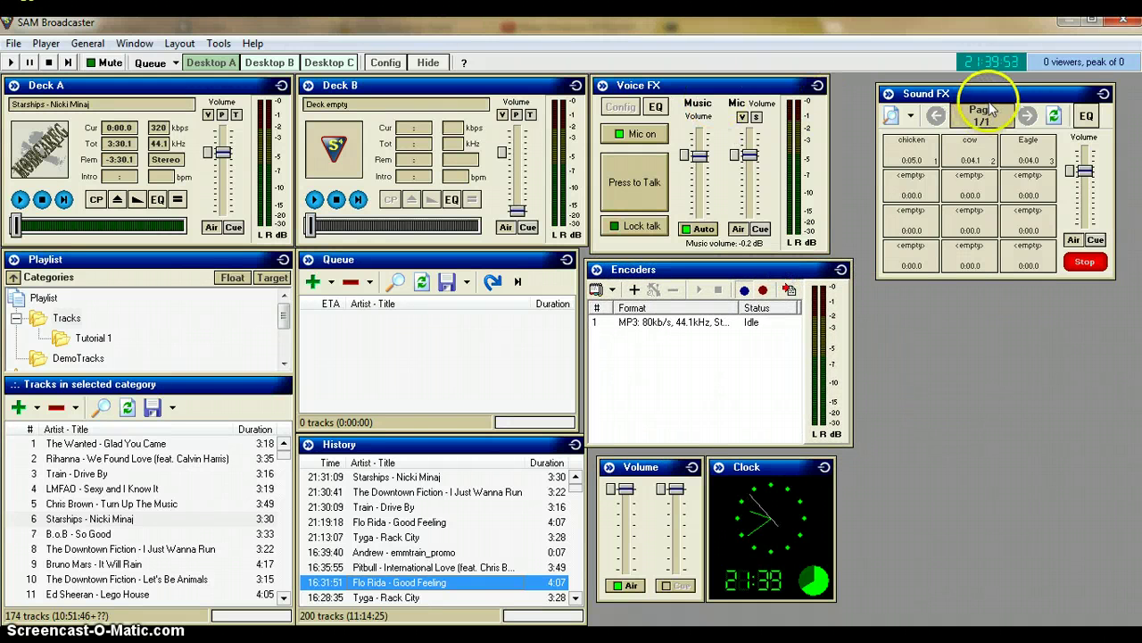
drag(1001, 99, 989, 94)
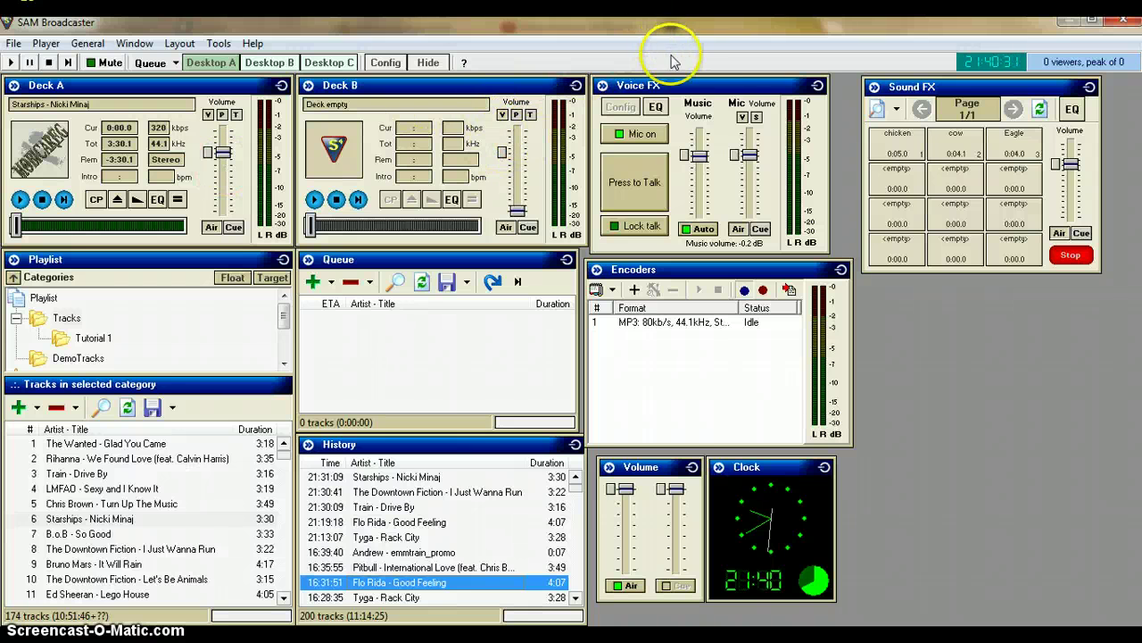
Try the Voice FX microphone and push-to-talk switches, and set the music volume to 0.0 dB
click(657, 133)
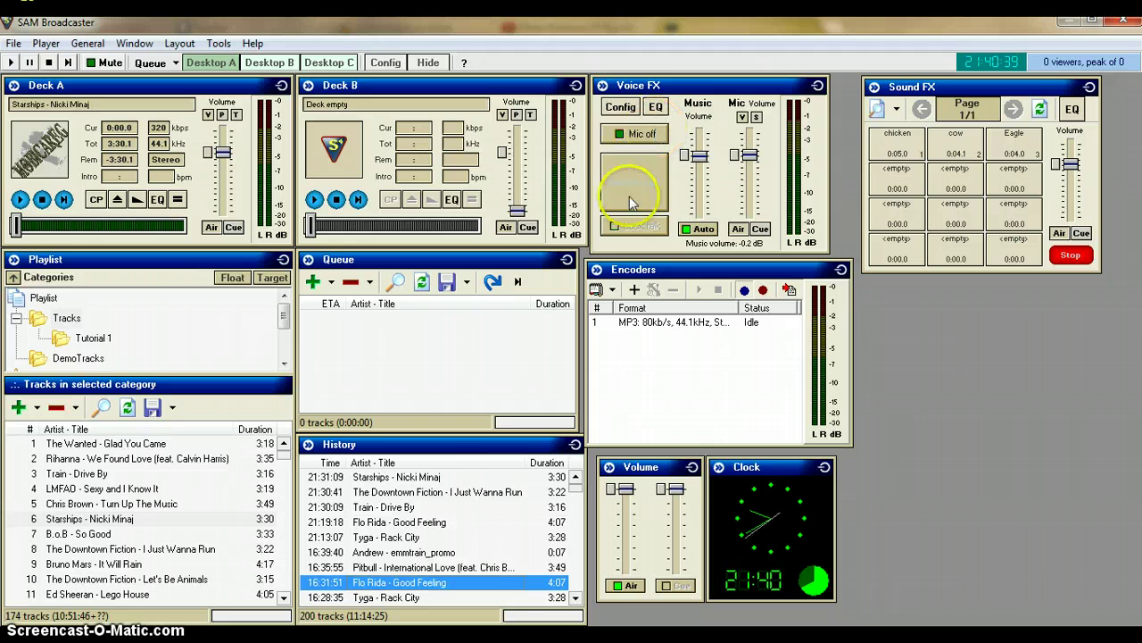
click(644, 134)
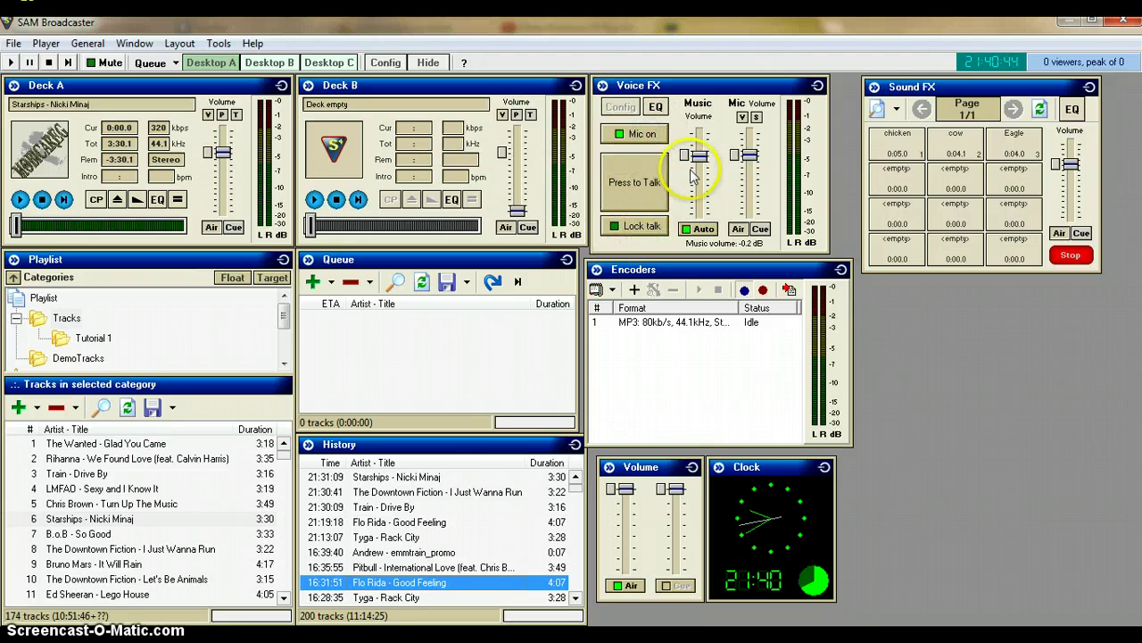
mouse_move(701, 156)
mouse_down()
mouse_move(697, 201)
mouse_move(697, 138)
mouse_move(696, 206)
mouse_move(703, 158)
mouse_up()
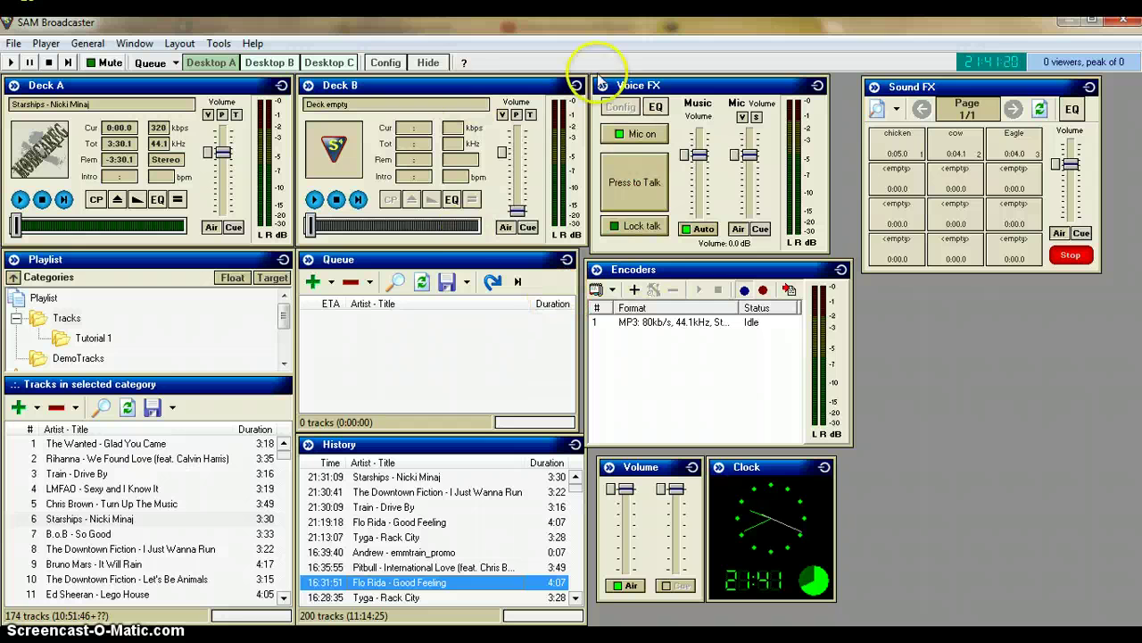
click(660, 164)
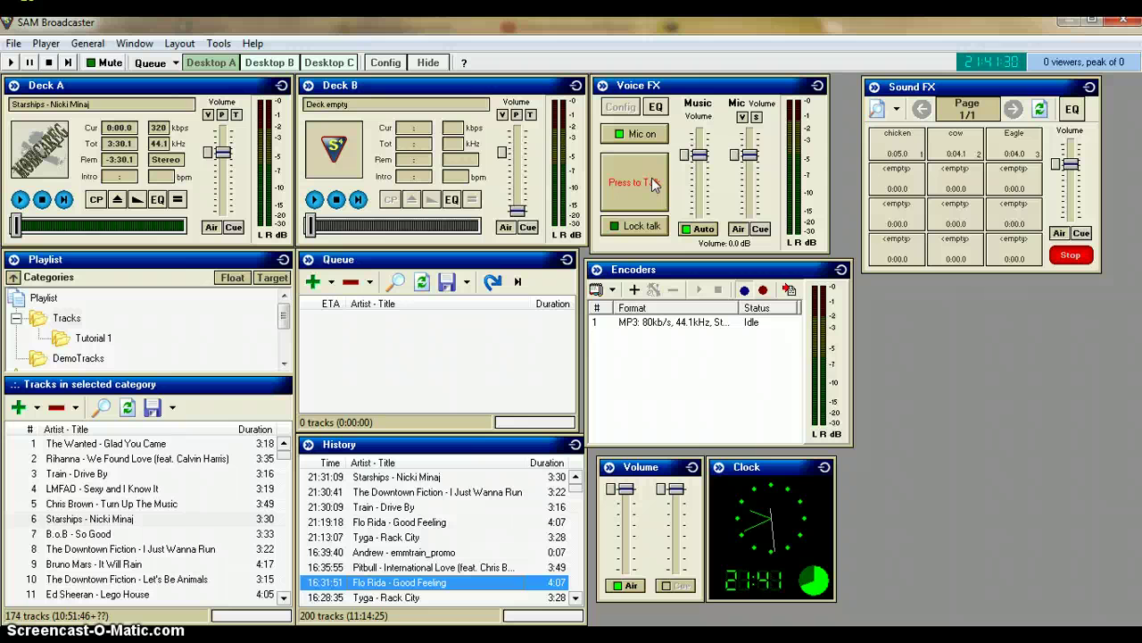
click(652, 183)
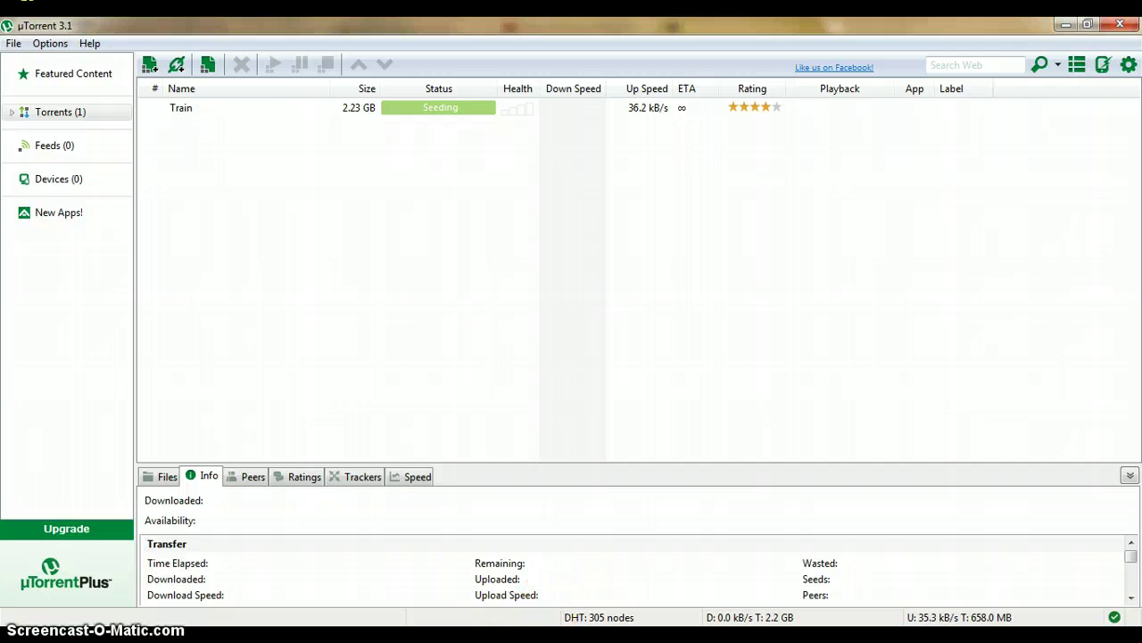
Switch back to SAM Broadcaster and set the Voice FX music volume to -0.4 dB
click(542, 640)
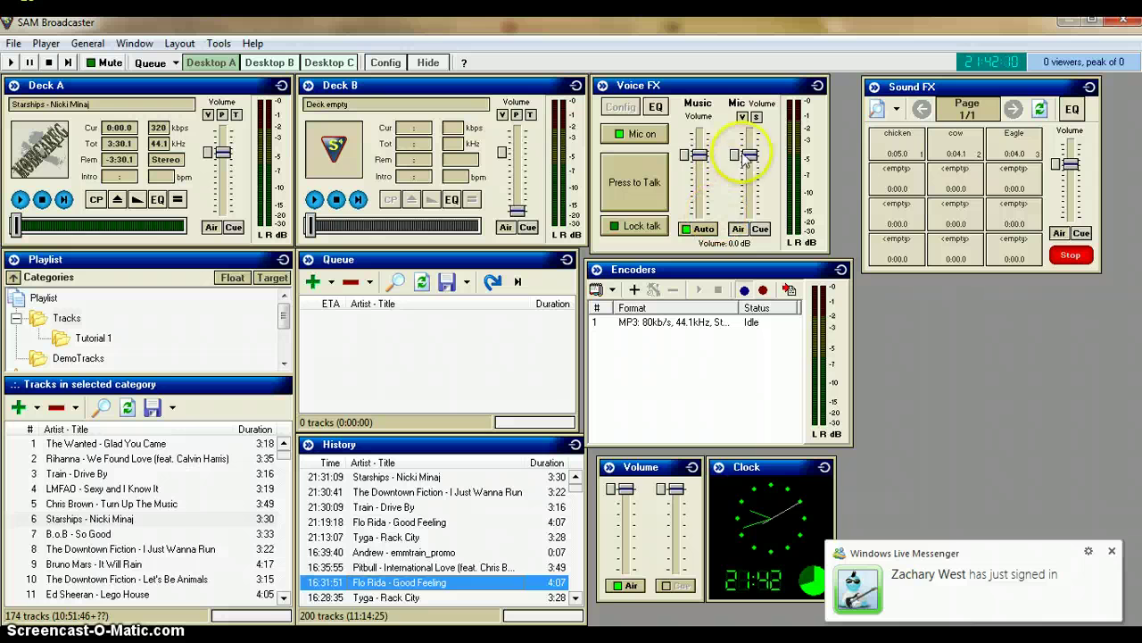
mouse_move(750, 154)
mouse_down()
mouse_move(739, 202)
mouse_move(747, 156)
mouse_up()
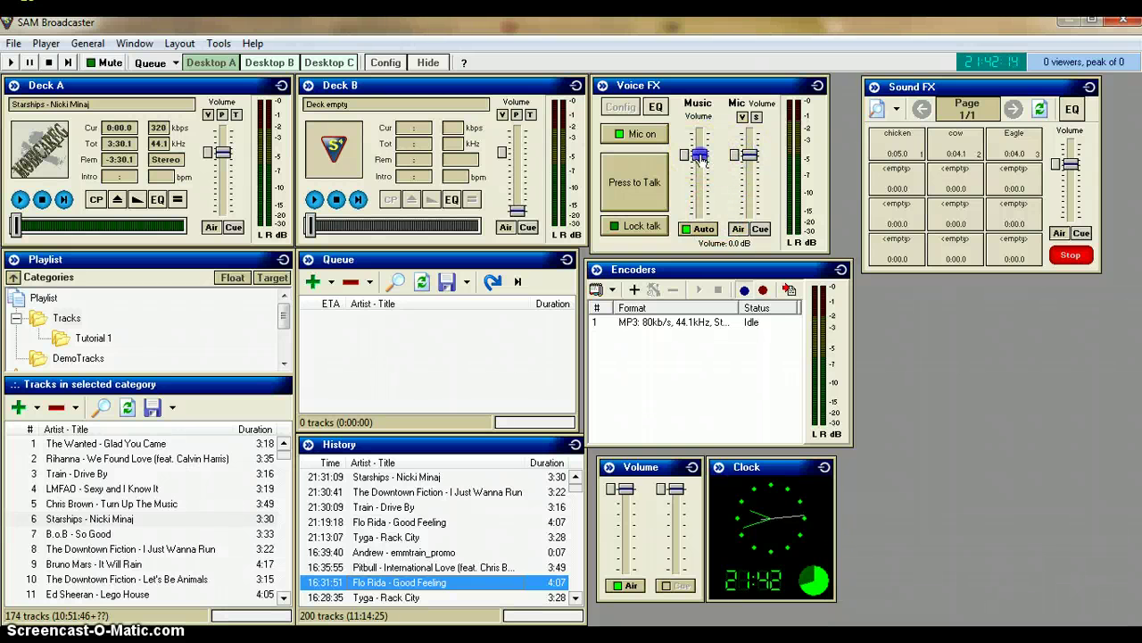
mouse_move(701, 156)
mouse_down()
mouse_move(700, 198)
mouse_move(700, 161)
mouse_up()
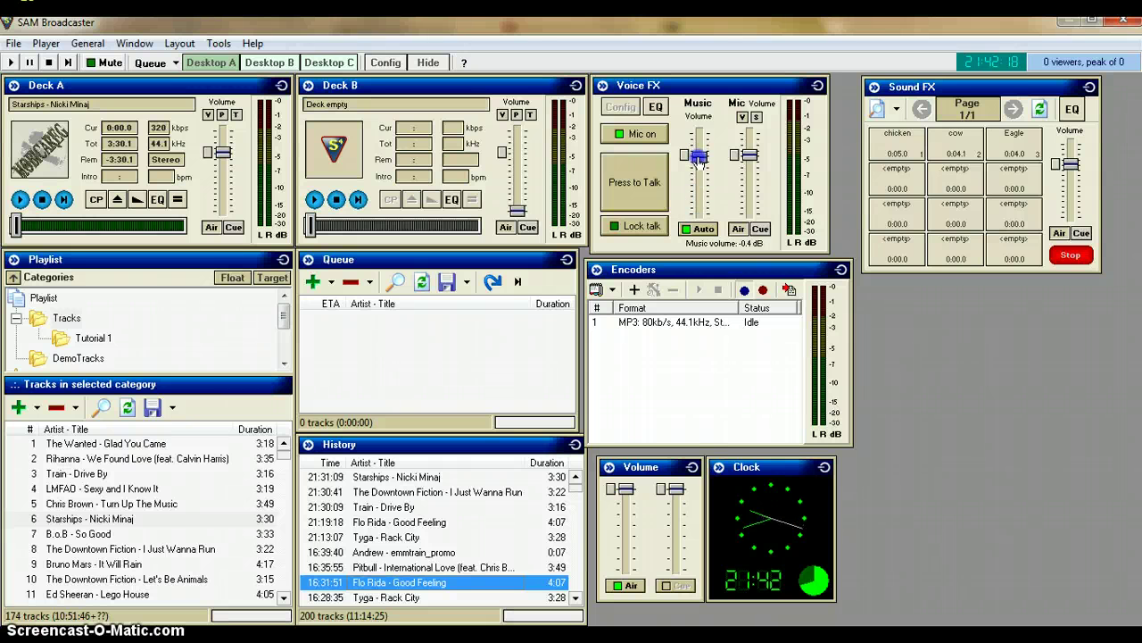
Move the Sound FX window slightly away from Voice FX and view the sound categories available under demoFX
drag(979, 82, 991, 85)
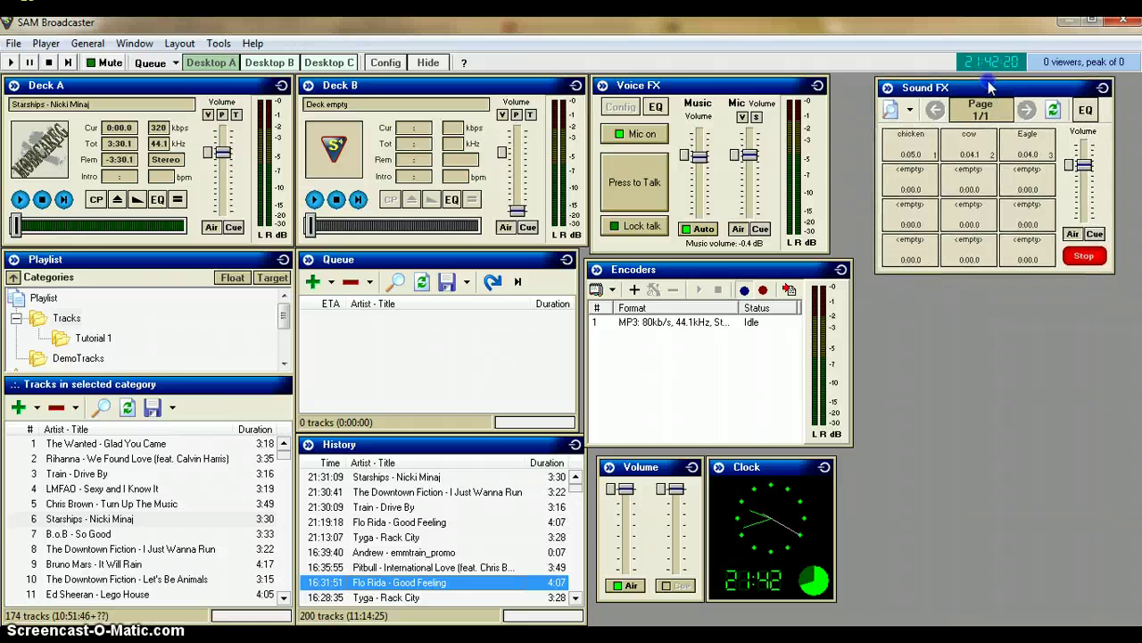
click(910, 114)
click(892, 298)
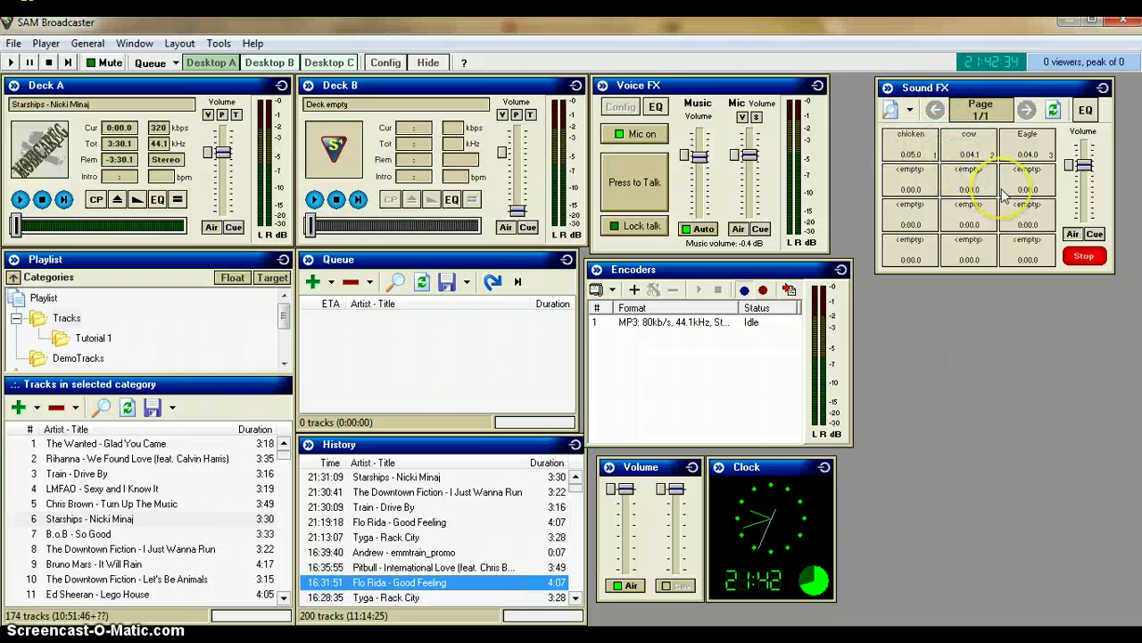
click(911, 109)
mouse_move(910, 154)
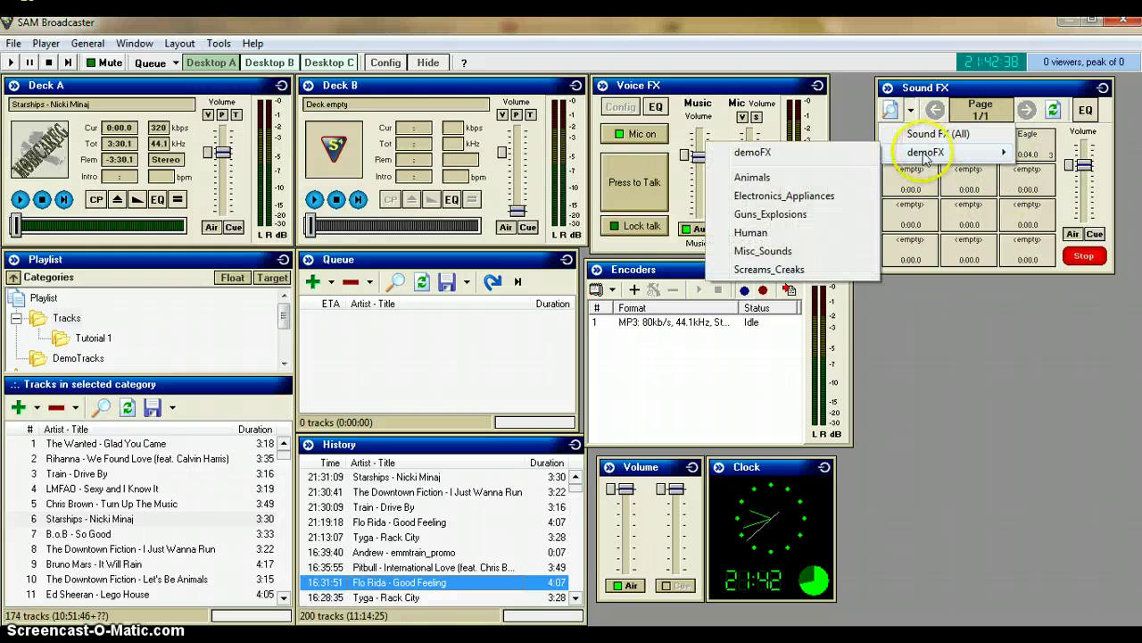
click(902, 368)
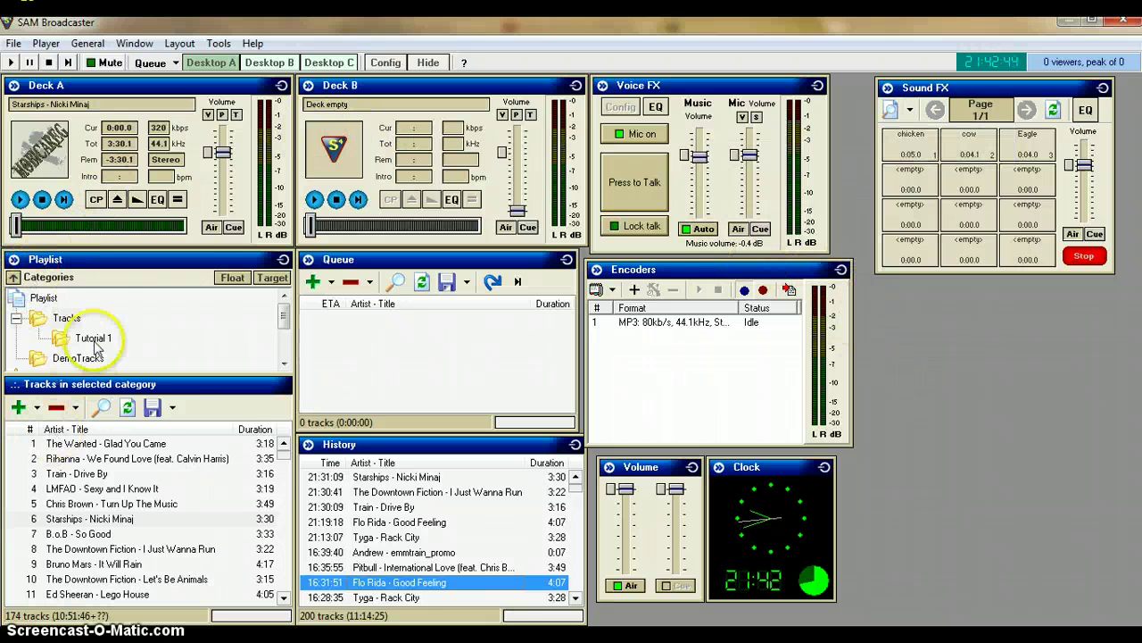
Open the Tracks category from the playlist root and view the options for adding tracks to it
click(33, 304)
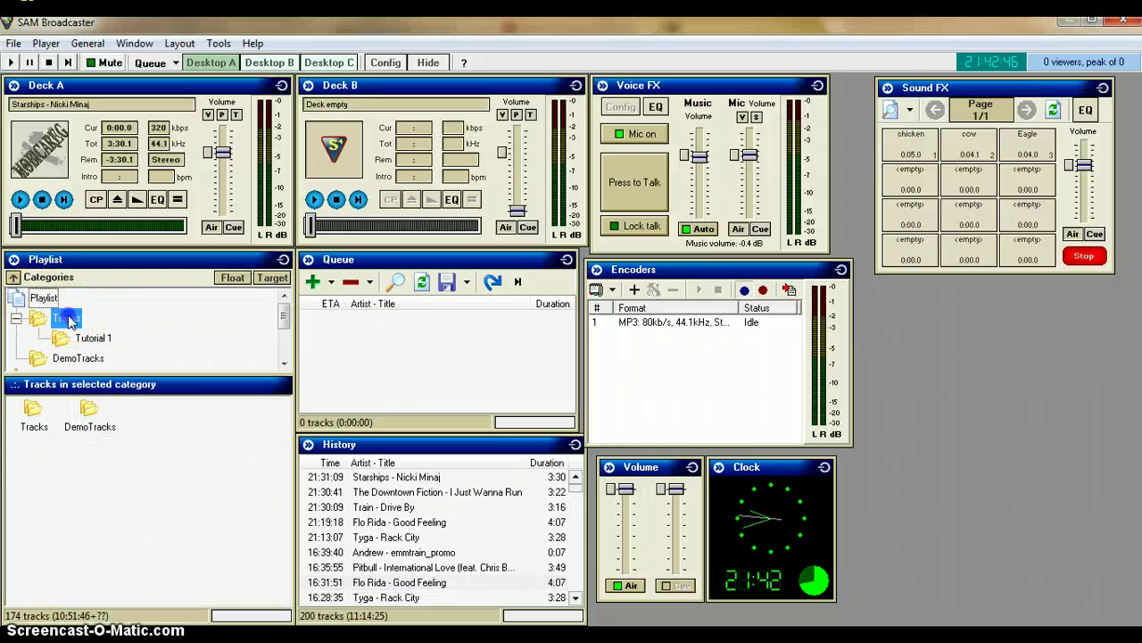
click(53, 312)
click(46, 300)
click(60, 321)
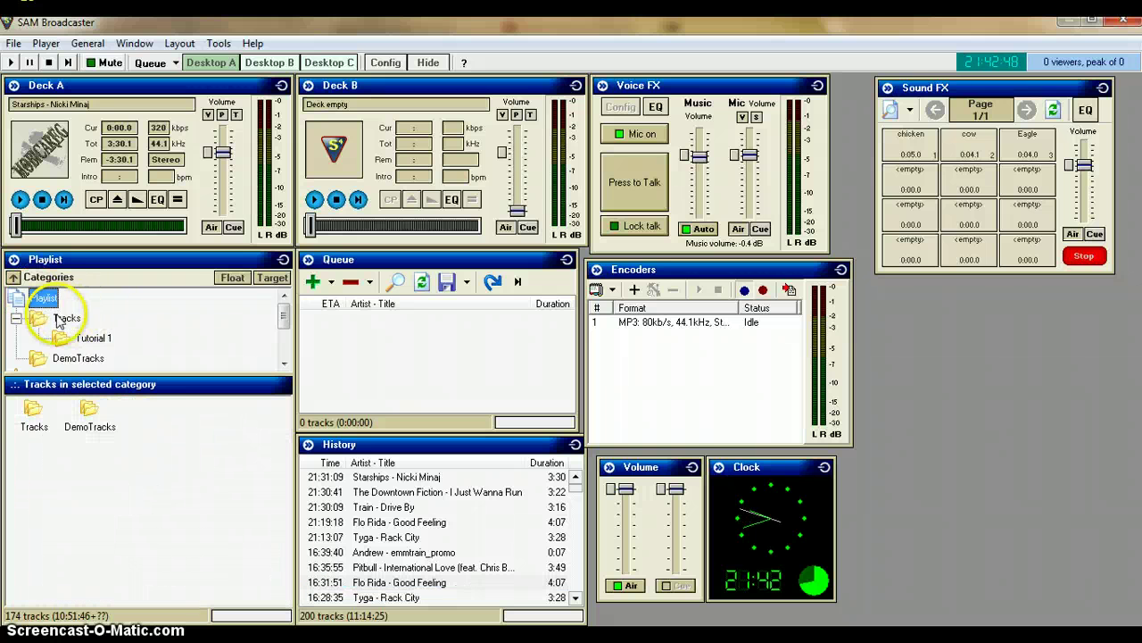
double_click(33, 409)
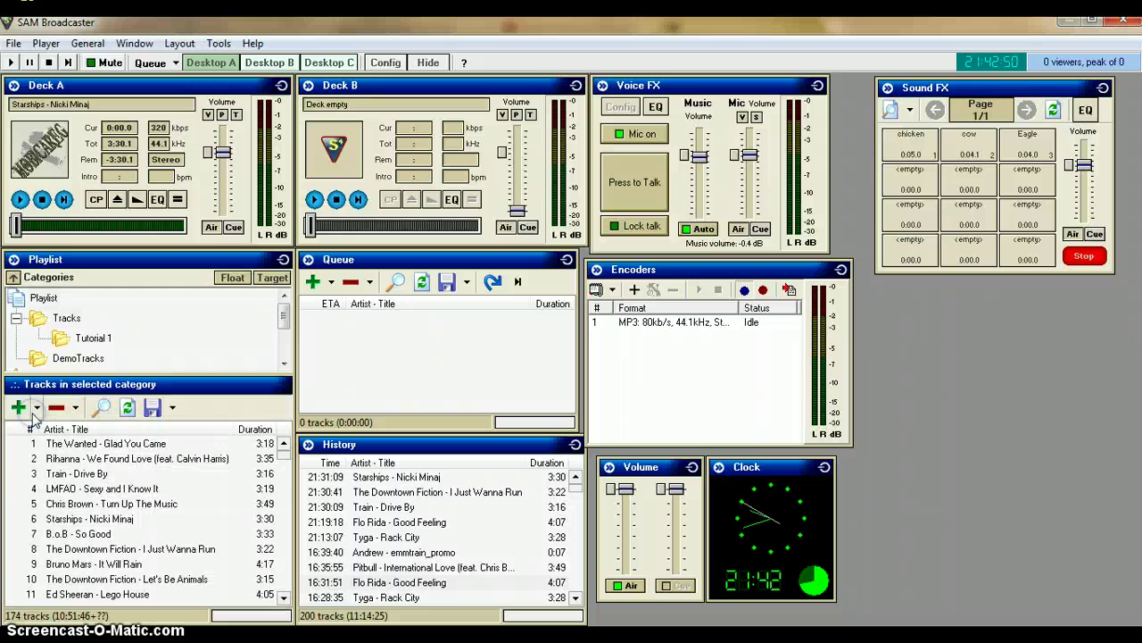
scroll(284, 473, down, 17)
click(36, 408)
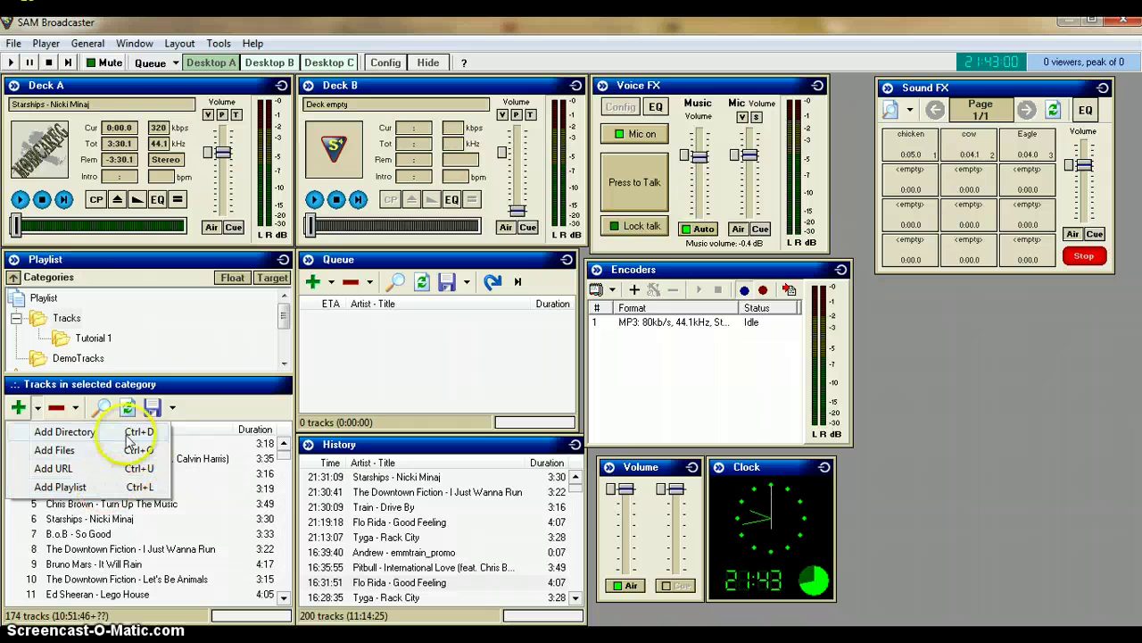
click(190, 415)
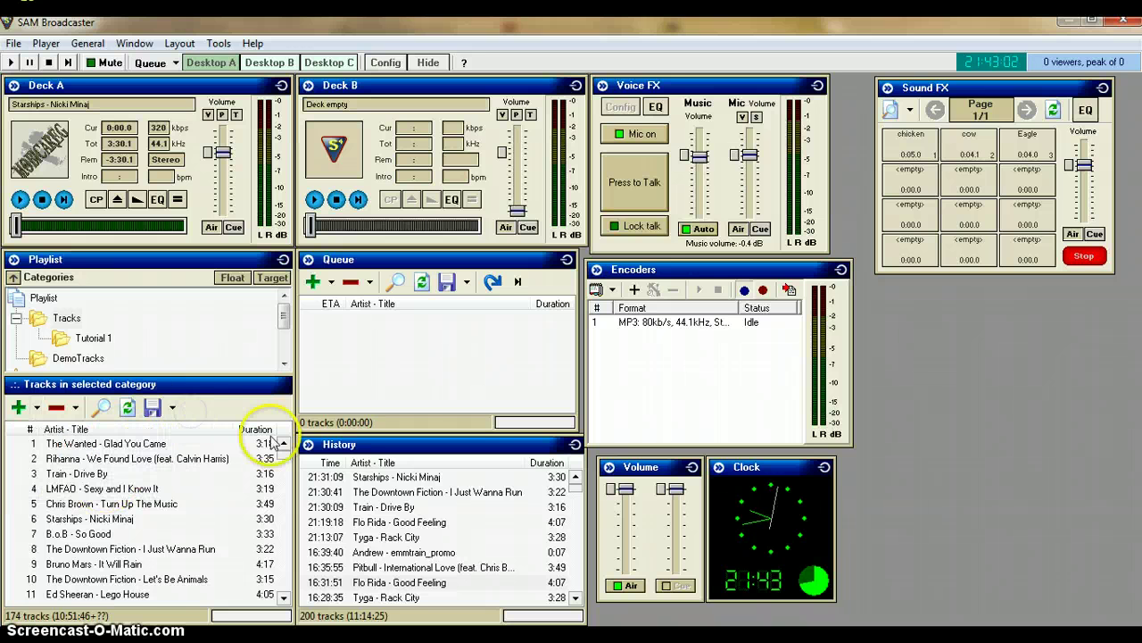
Browse the playlist categories and compare the songs listed under Tracks and DemoTracks
drag(282, 464, 306, 444)
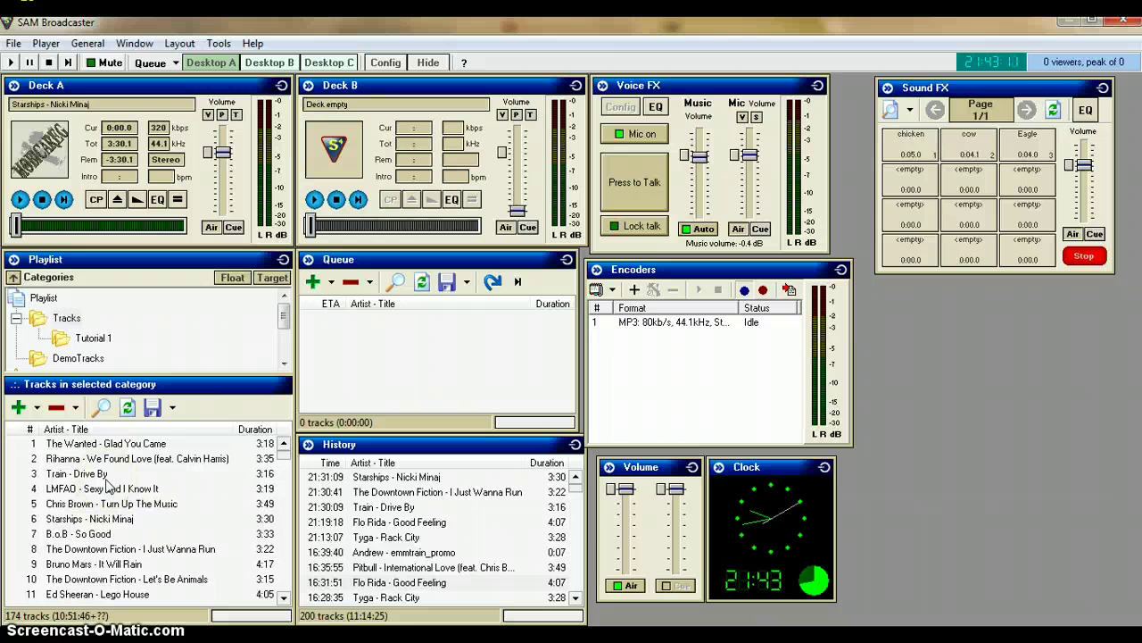
click(286, 339)
drag(285, 339, 286, 308)
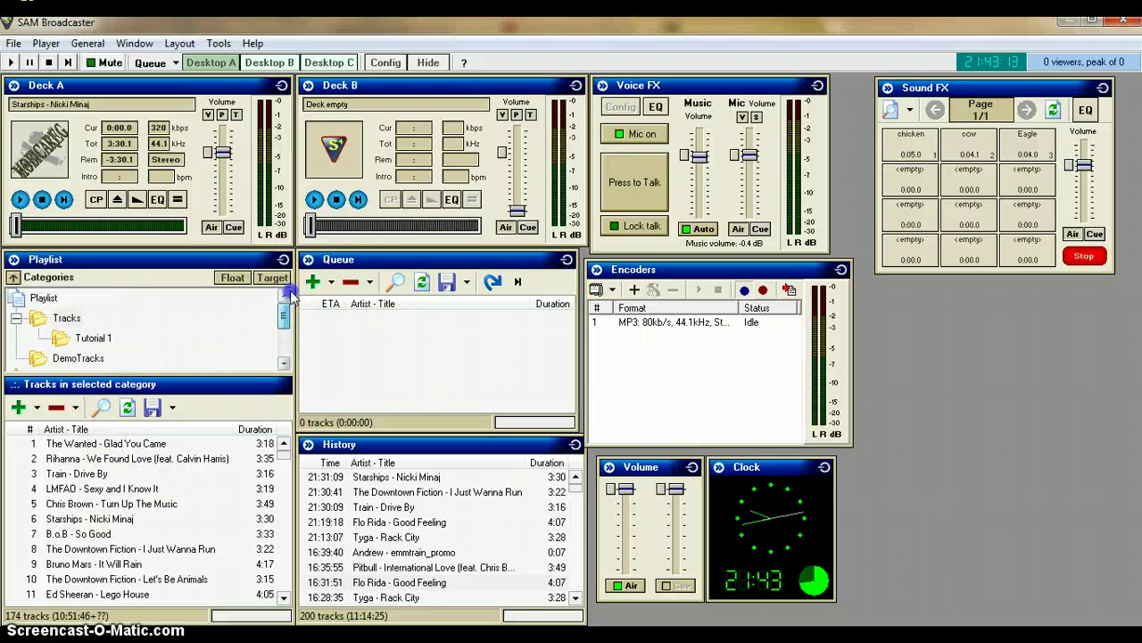
click(90, 340)
double_click(66, 319)
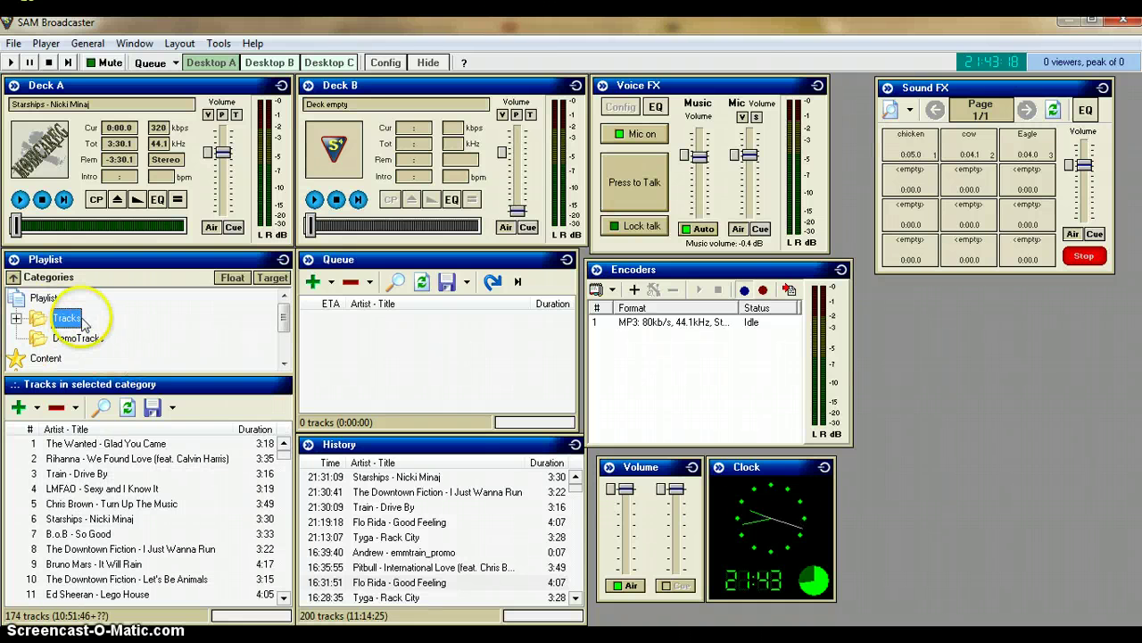
click(43, 298)
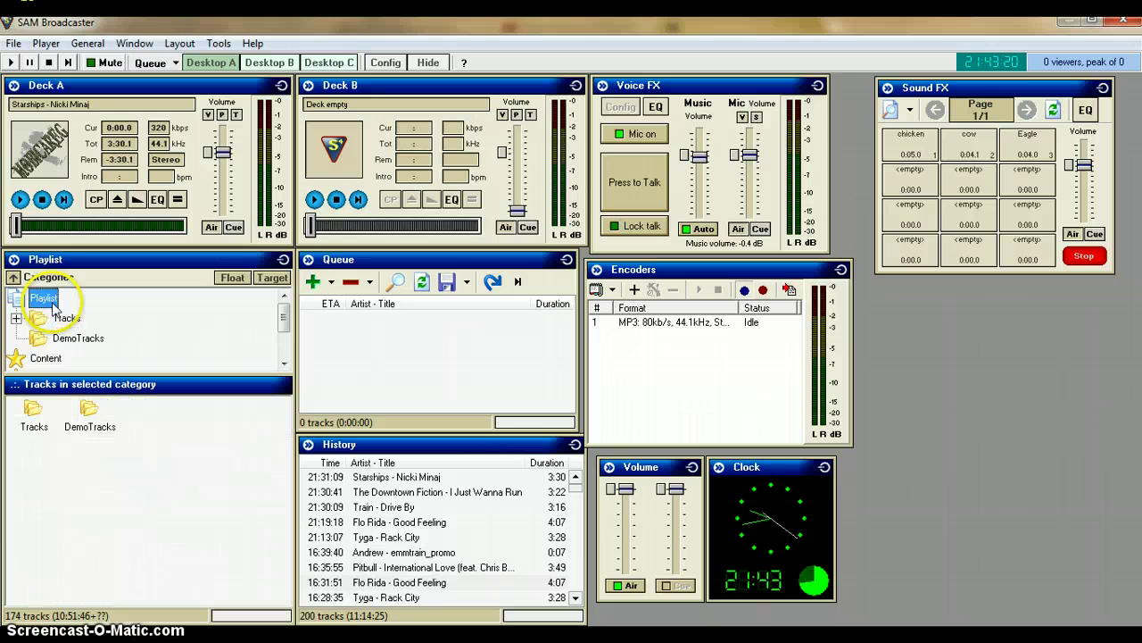
click(67, 319)
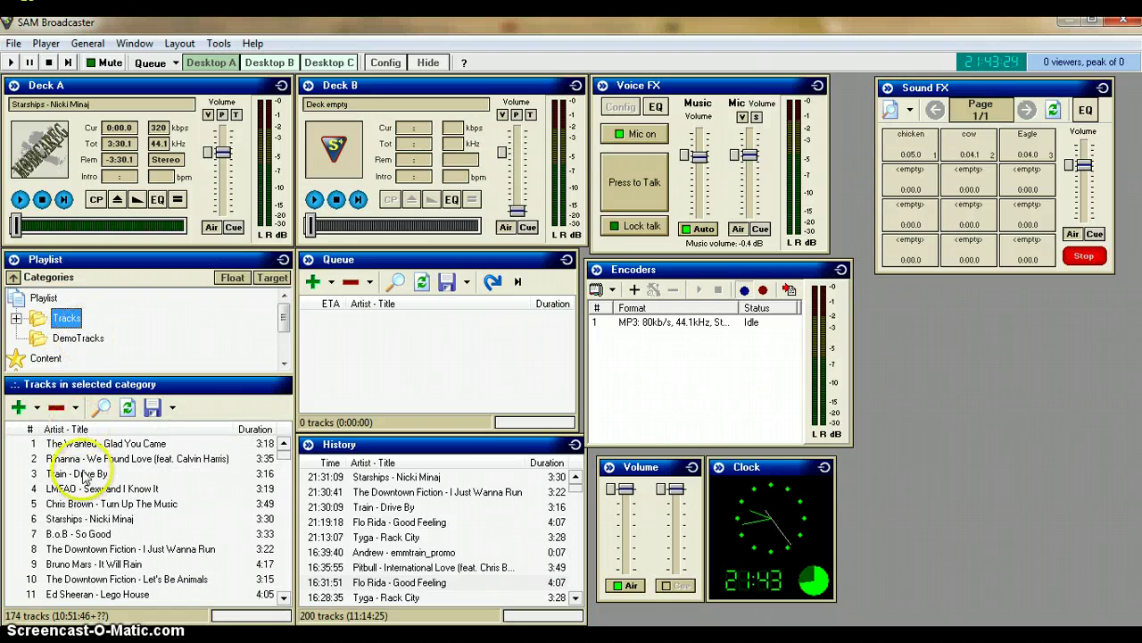
click(75, 337)
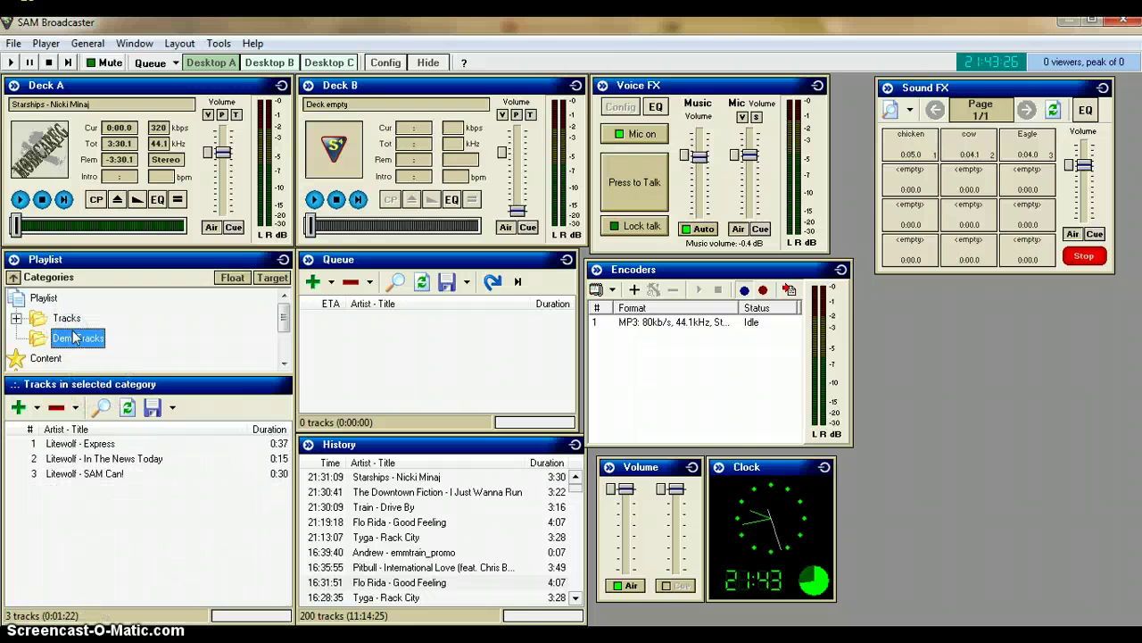
click(74, 322)
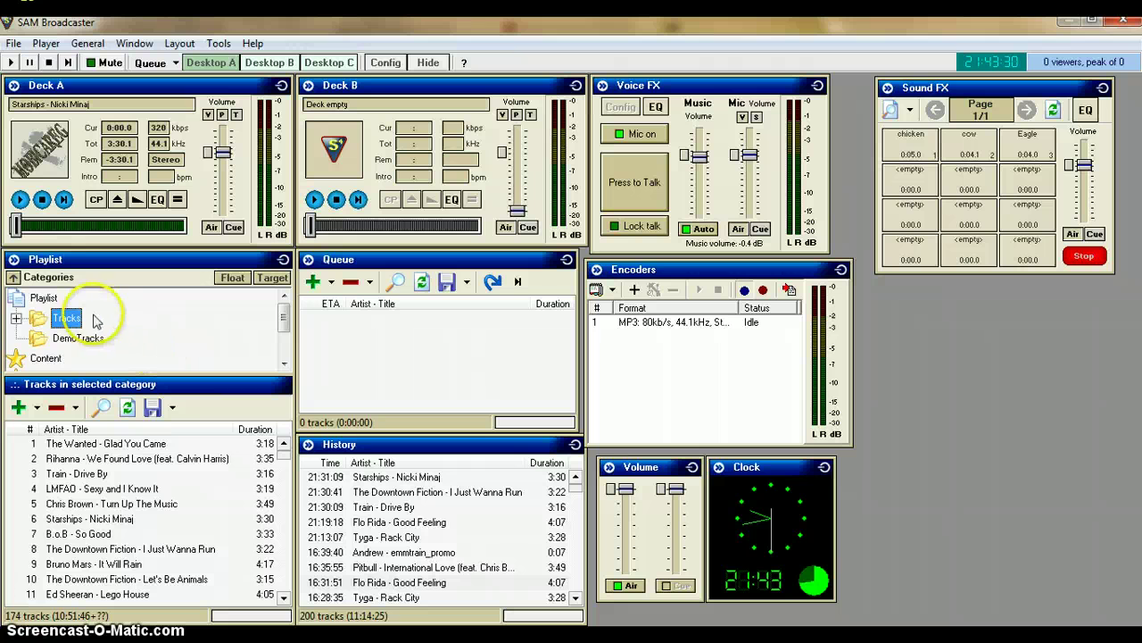
Add Train - Drive By from the Tutorial 1 category under Tracks to the queue and select it there
click(17, 318)
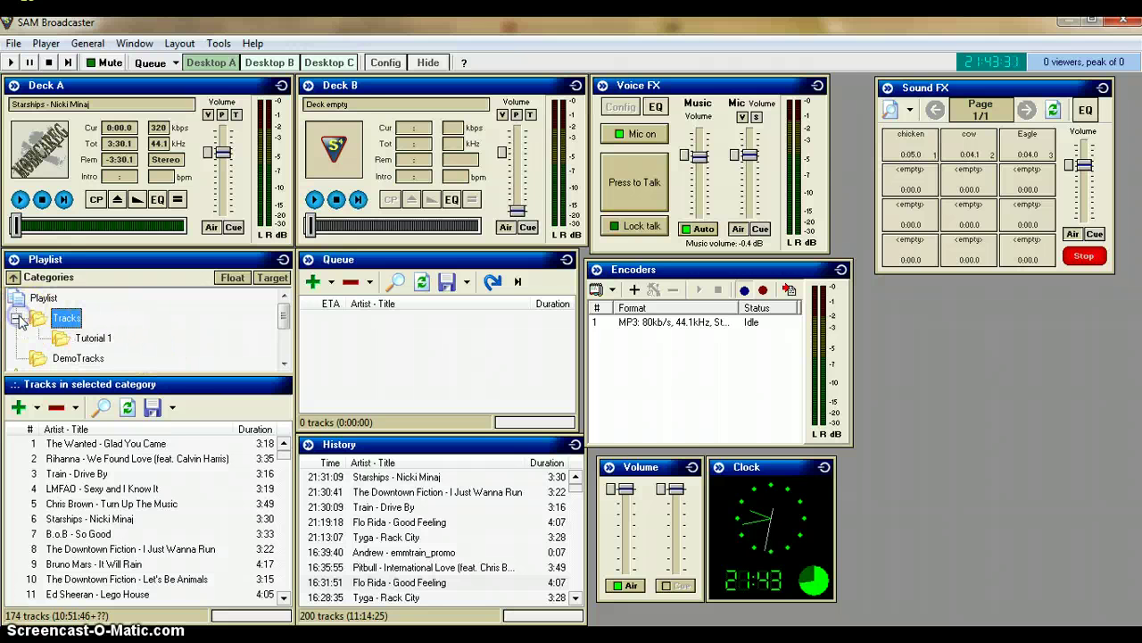
click(84, 339)
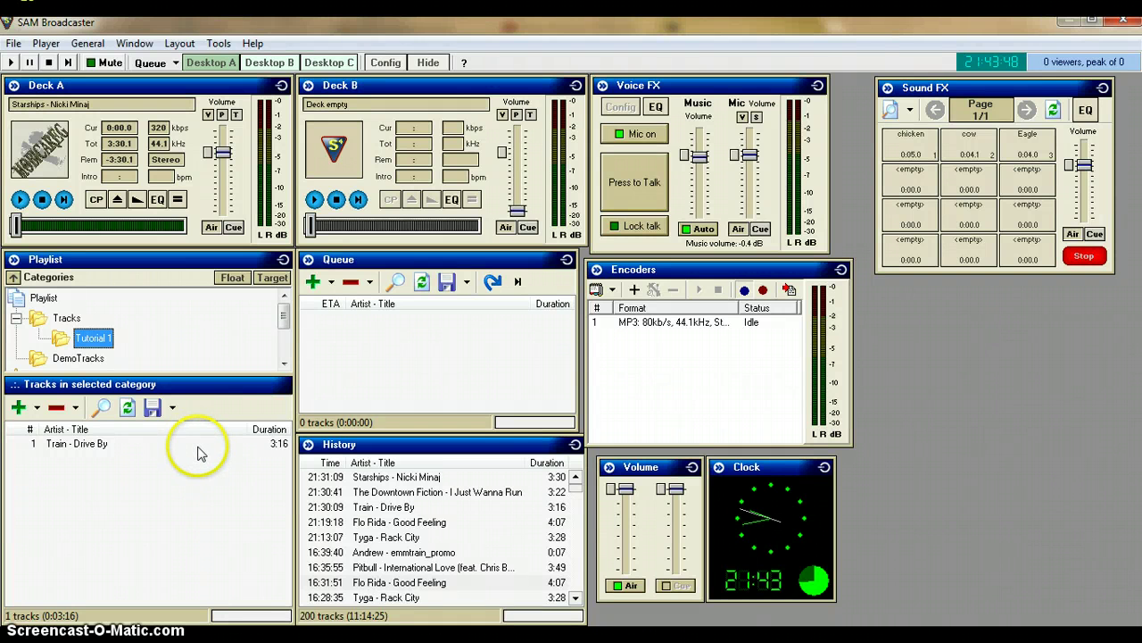
double_click(130, 443)
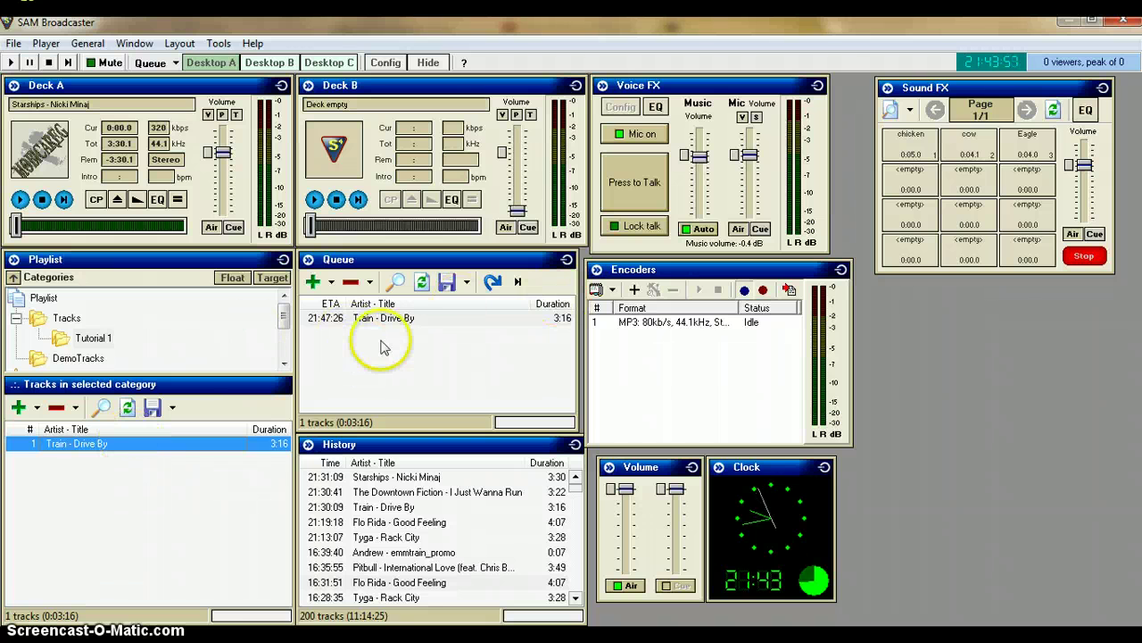
click(452, 321)
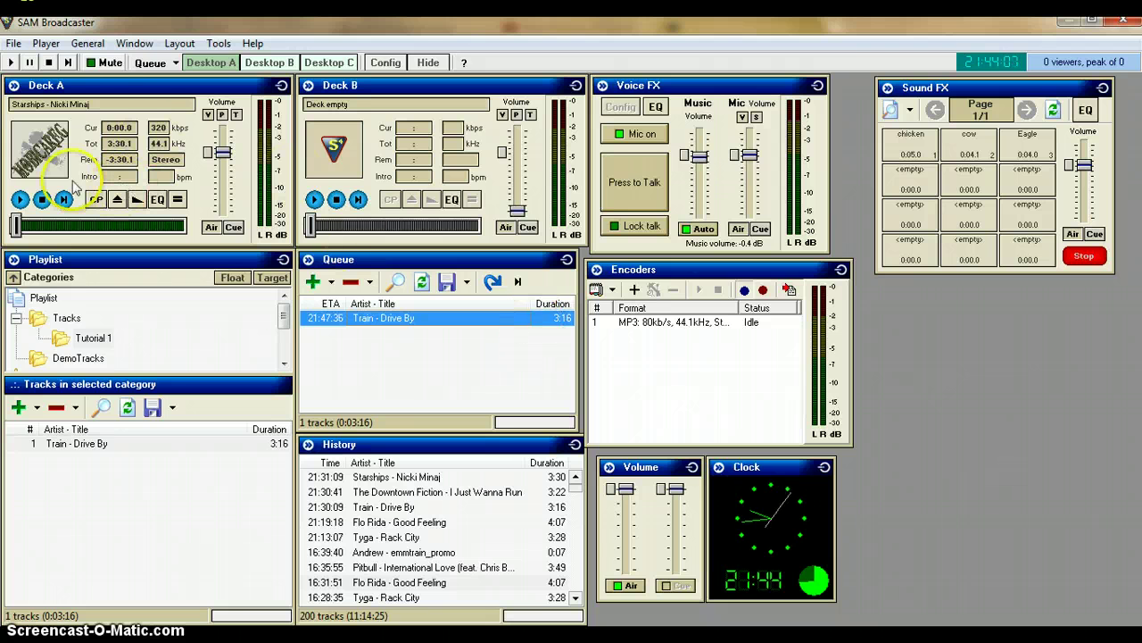
Examine the playback mode options, including Auto DJ Mode, Play Queue, Manual DJ and Auto recovery
click(175, 63)
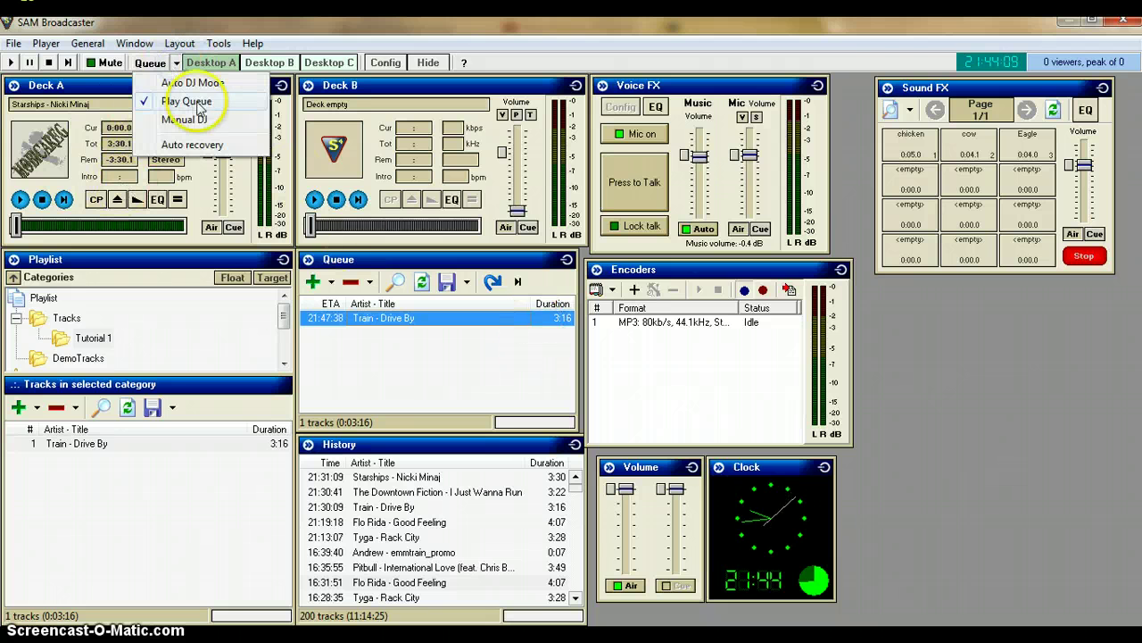
click(210, 105)
click(81, 138)
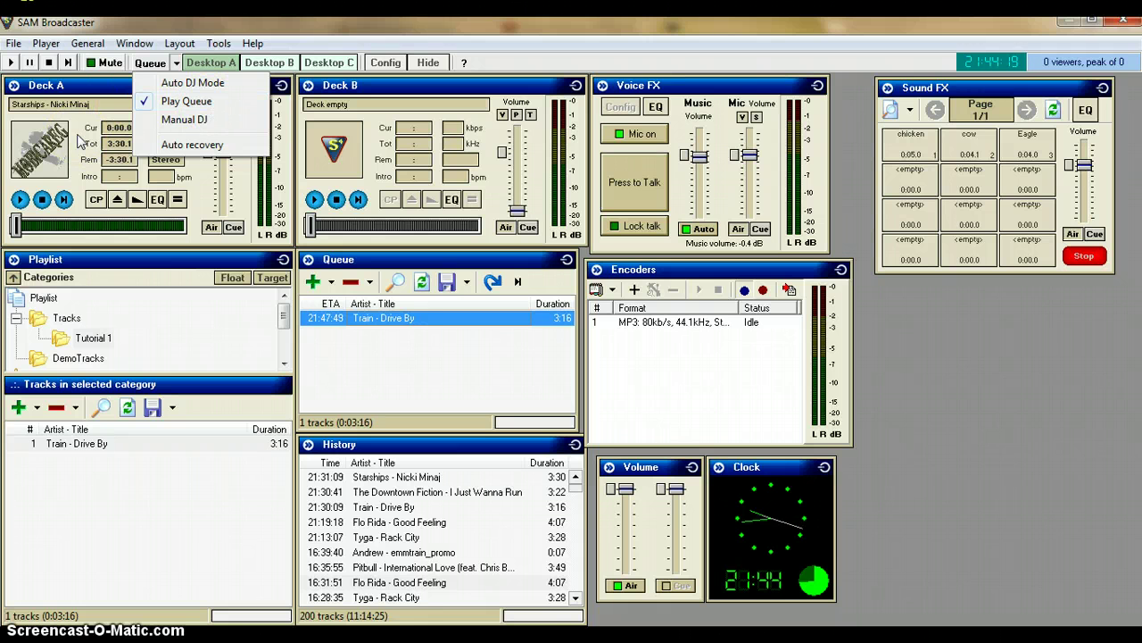
click(90, 133)
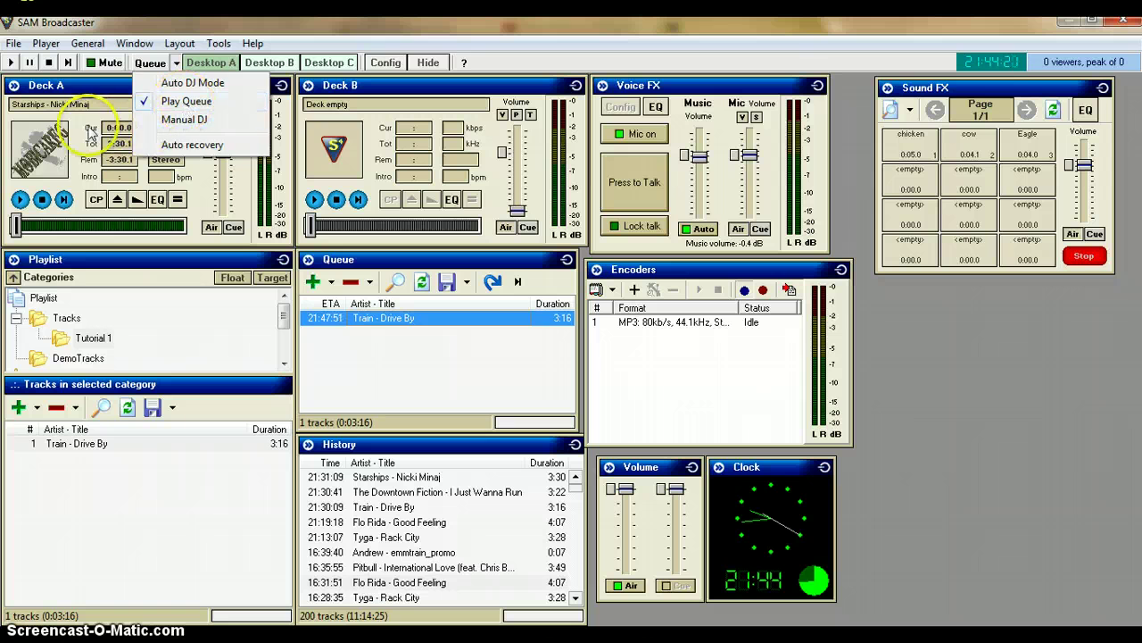
Turn Deck A's volume all the way down and start playing Starships - Nicki Minaj on that deck
click(50, 207)
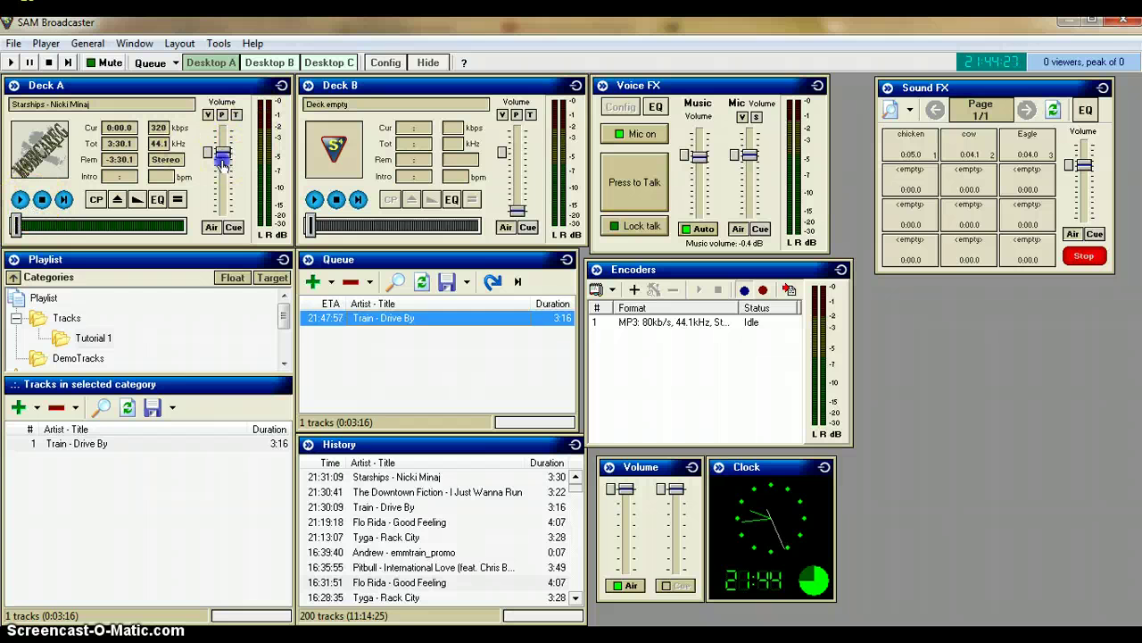
drag(220, 153, 207, 214)
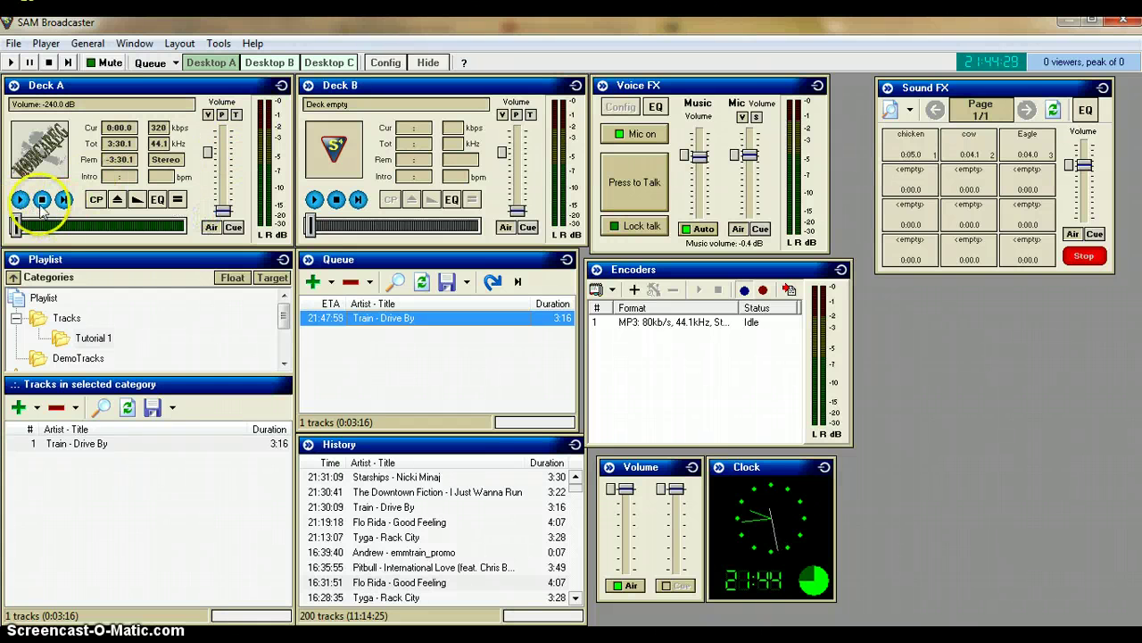
click(21, 201)
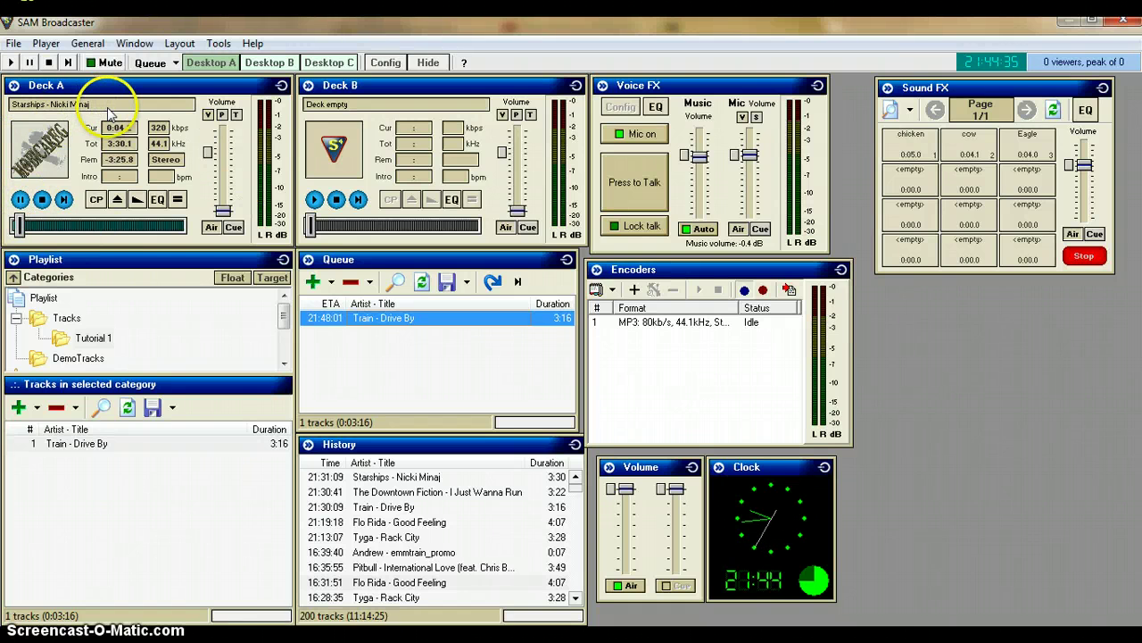
Jump Deck A's song to near its end so the queued Train - Drive By starts on Deck B
click(175, 64)
click(80, 129)
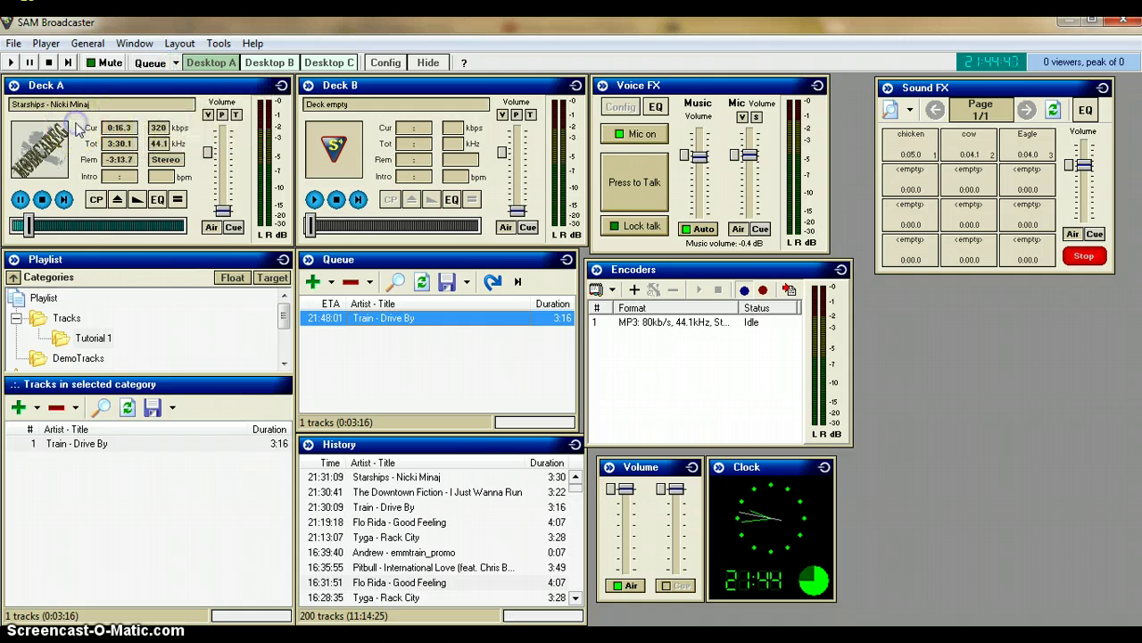
click(165, 226)
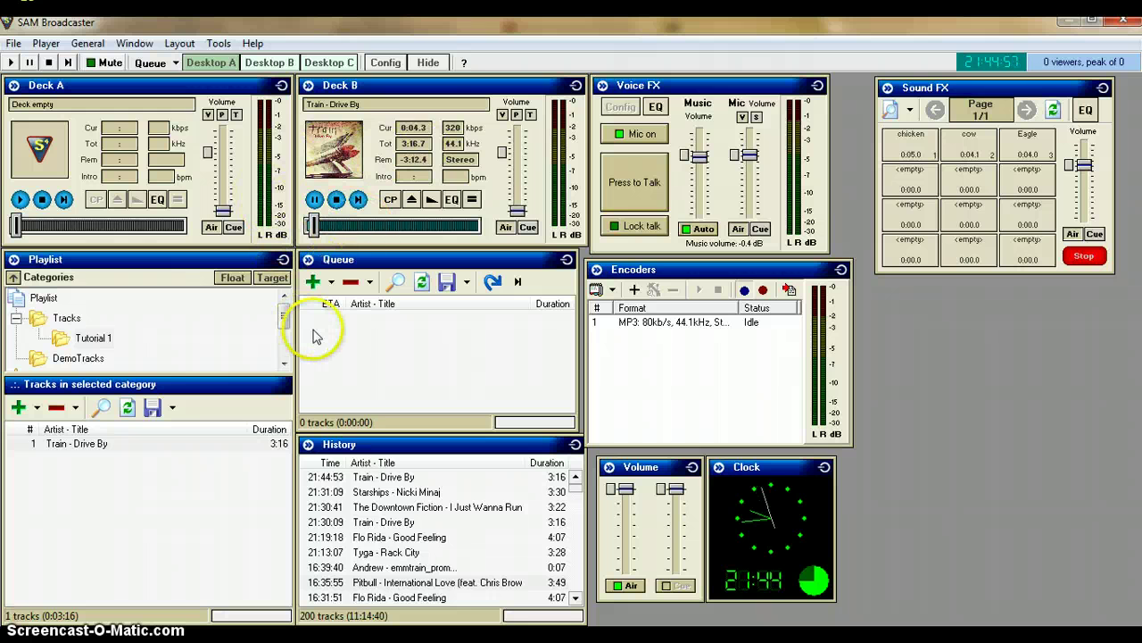
Review the available playback modes again, including Manual DJ and Auto recovery, leaving Play Queue active
click(175, 63)
click(192, 145)
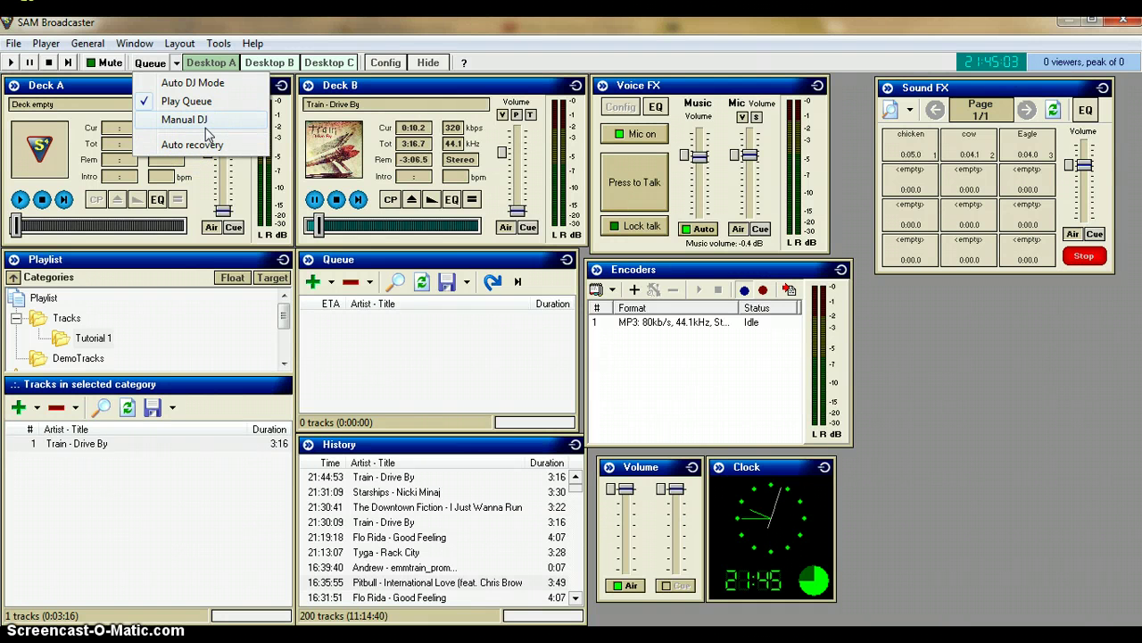
click(423, 345)
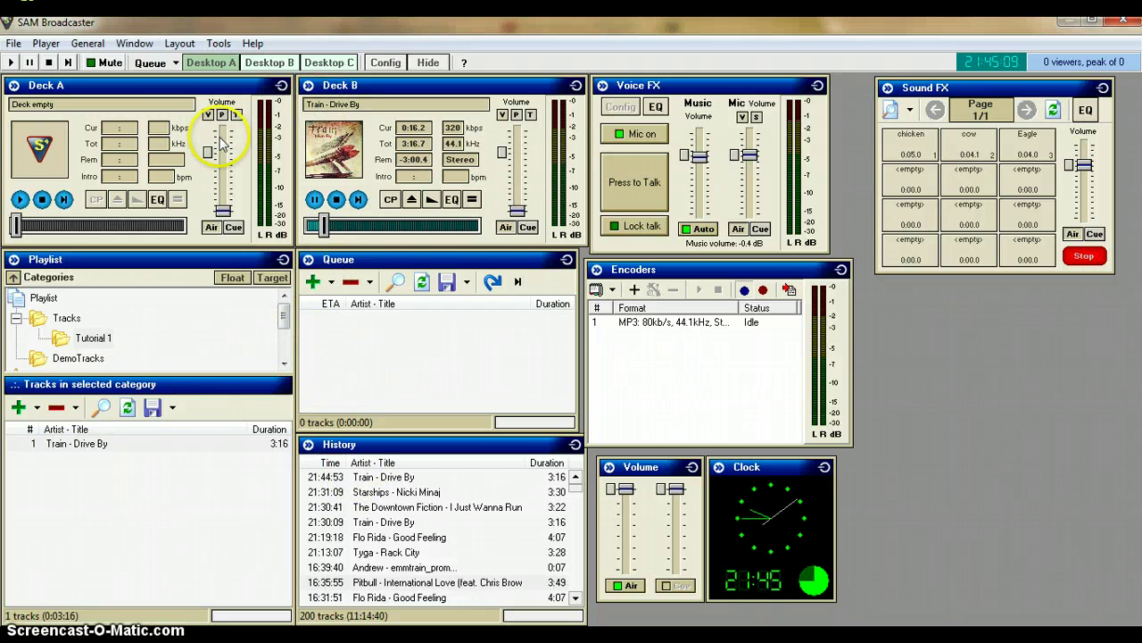
Queue The Downtown Fiction - I Just Wanna Run from the play history, and list the songs in the Tracks category
double_click(397, 509)
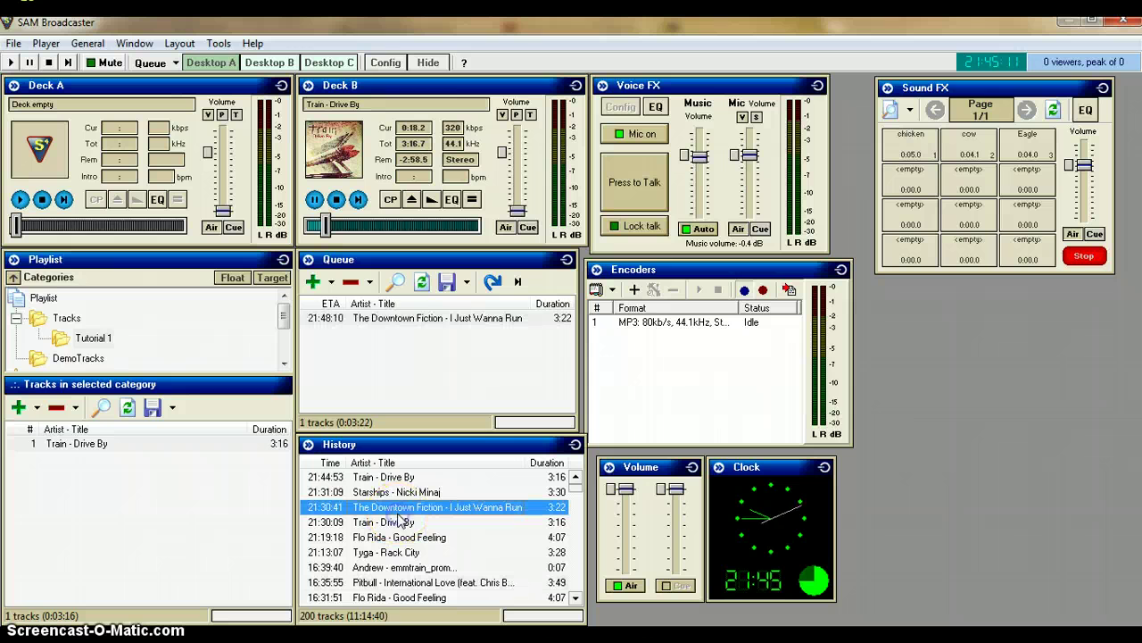
click(437, 355)
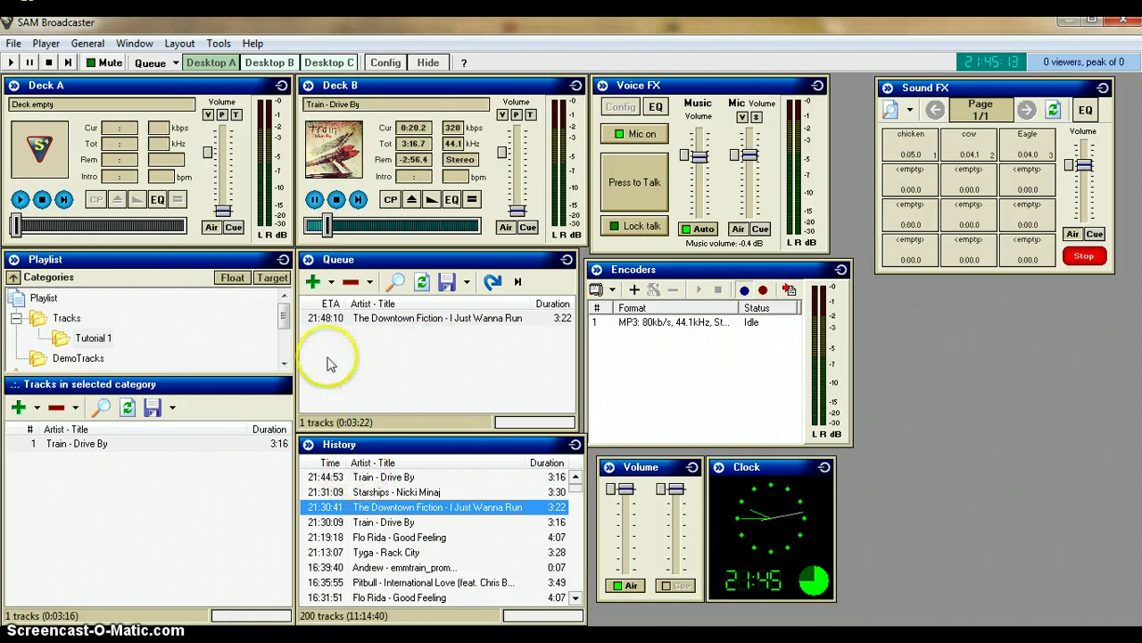
click(40, 299)
double_click(25, 433)
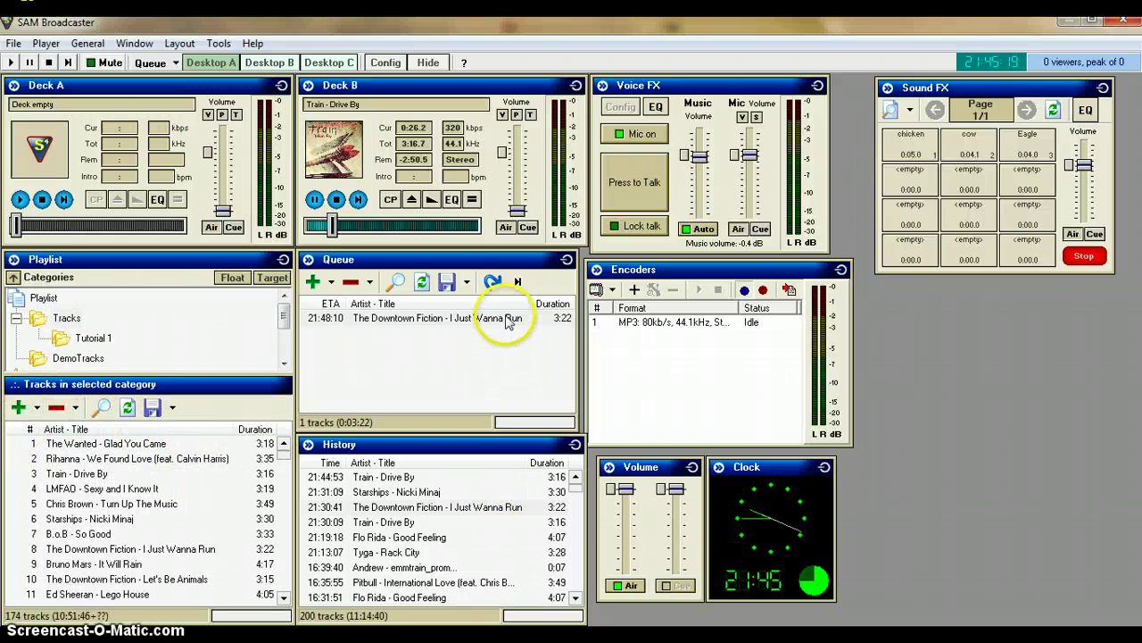
Fade out Deck B so that the next queued track starts on Deck A
click(465, 275)
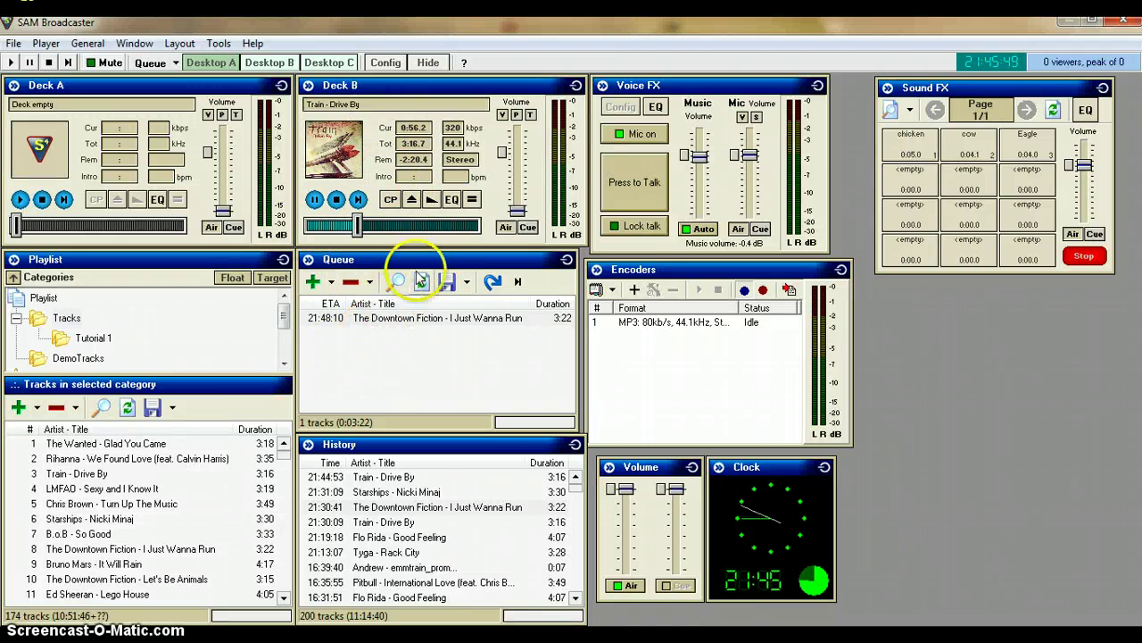
click(432, 200)
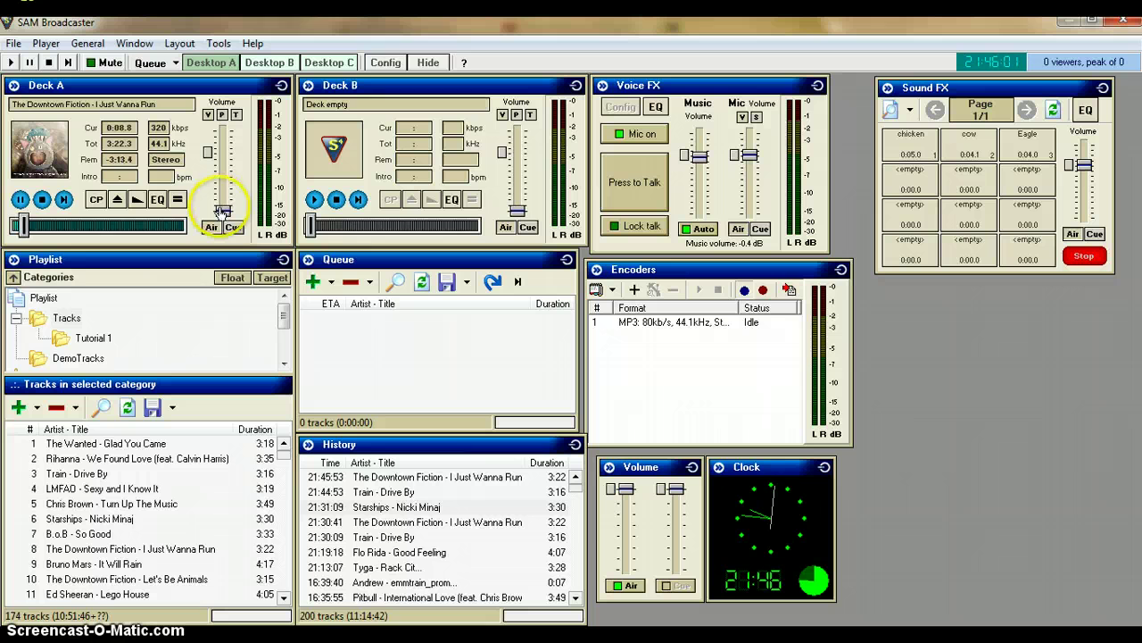
Adjust Deck A's volume near its minimum and switch the deck's slider to tempo control
mouse_move(222, 212)
mouse_down()
mouse_move(222, 146)
mouse_move(225, 221)
mouse_up()
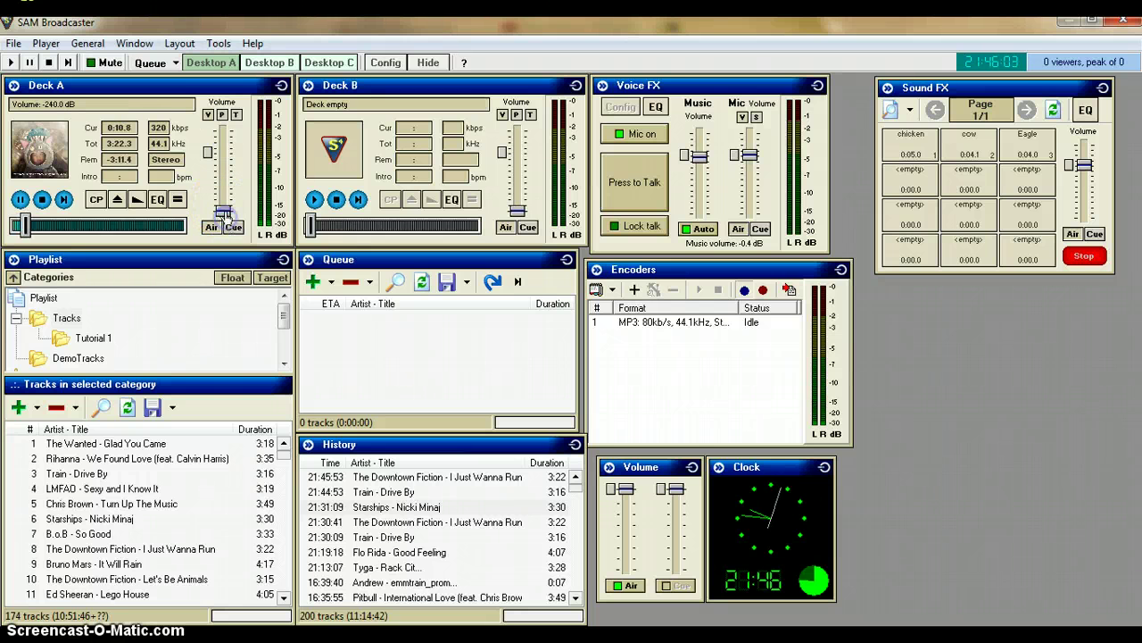
click(220, 212)
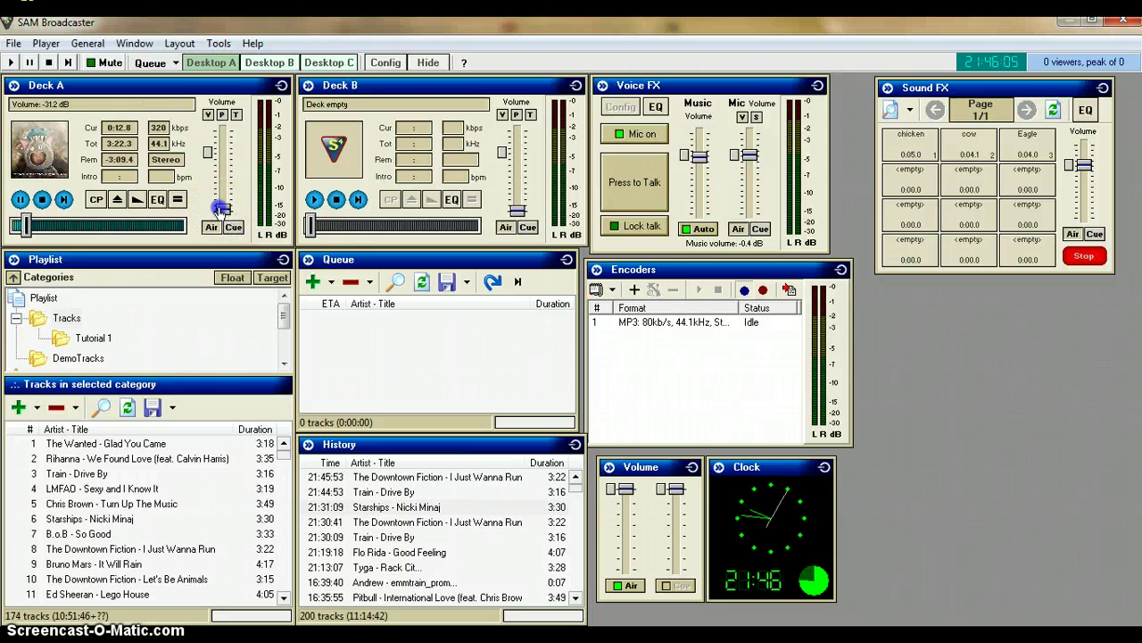
click(234, 115)
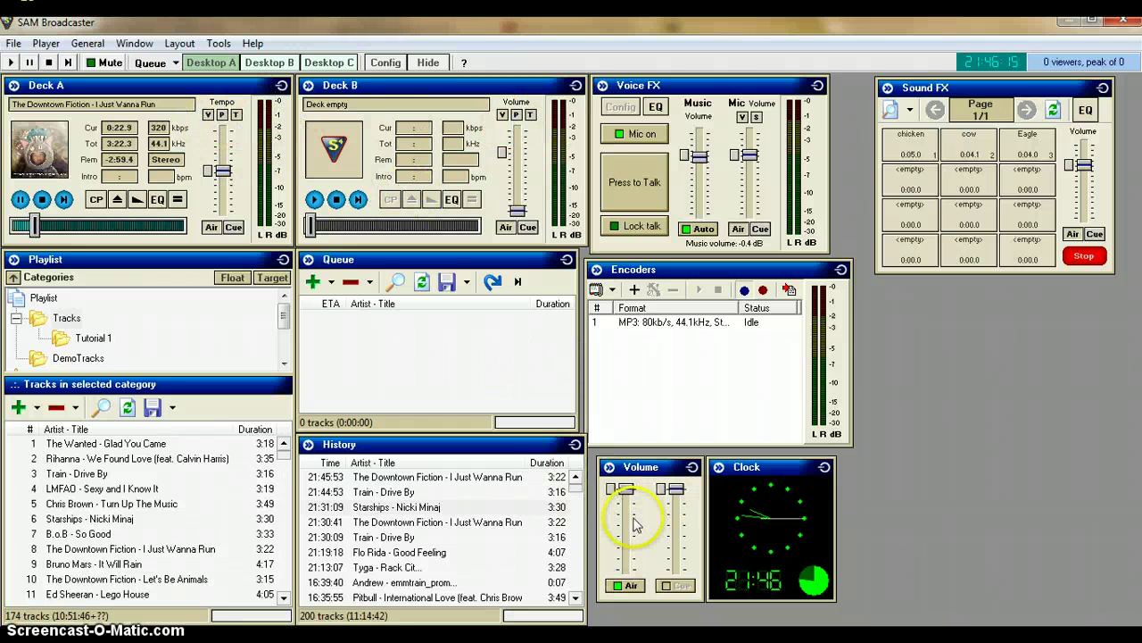
mouse_move(650, 628)
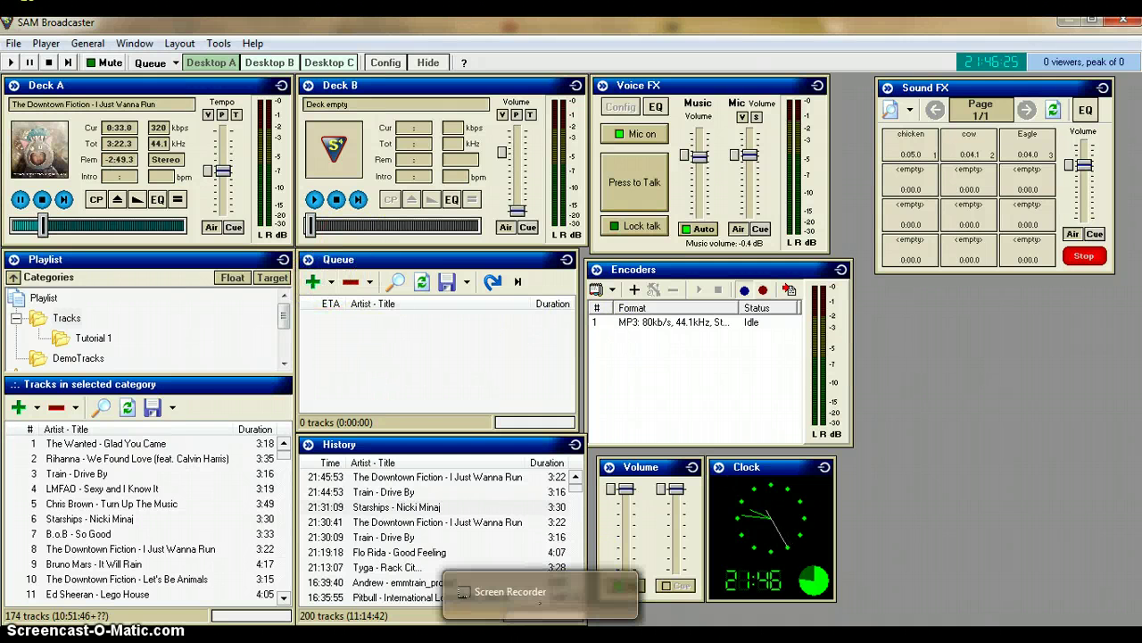
click(541, 640)
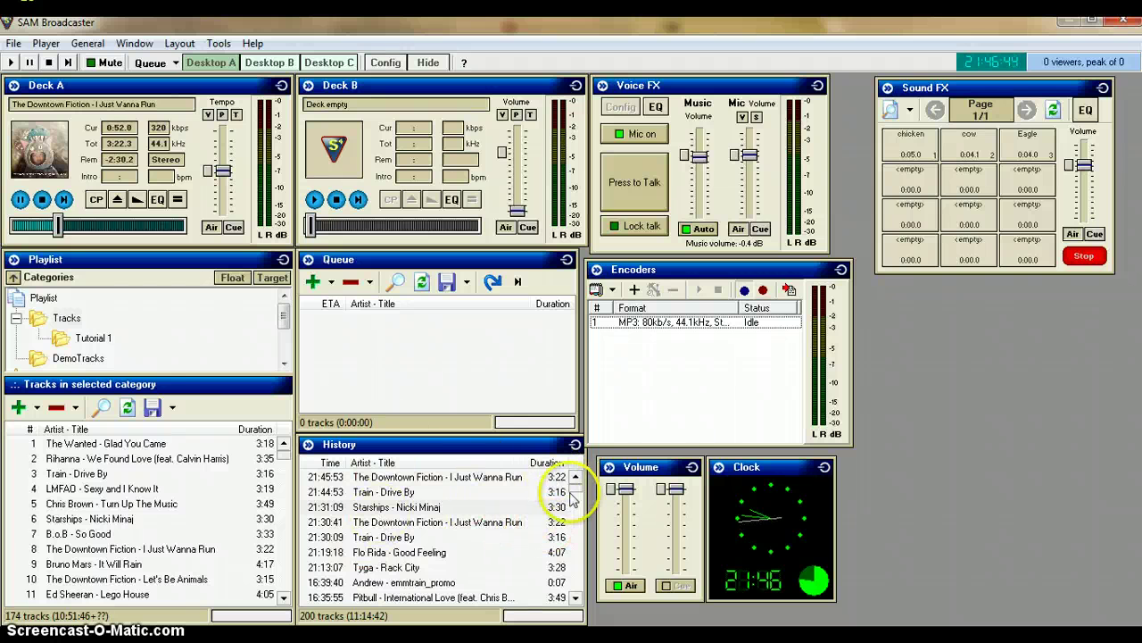
Narrow the History window slightly to match the width of the Queue window above it
mouse_move(574, 496)
mouse_down()
mouse_move(581, 542)
mouse_move(589, 482)
mouse_up()
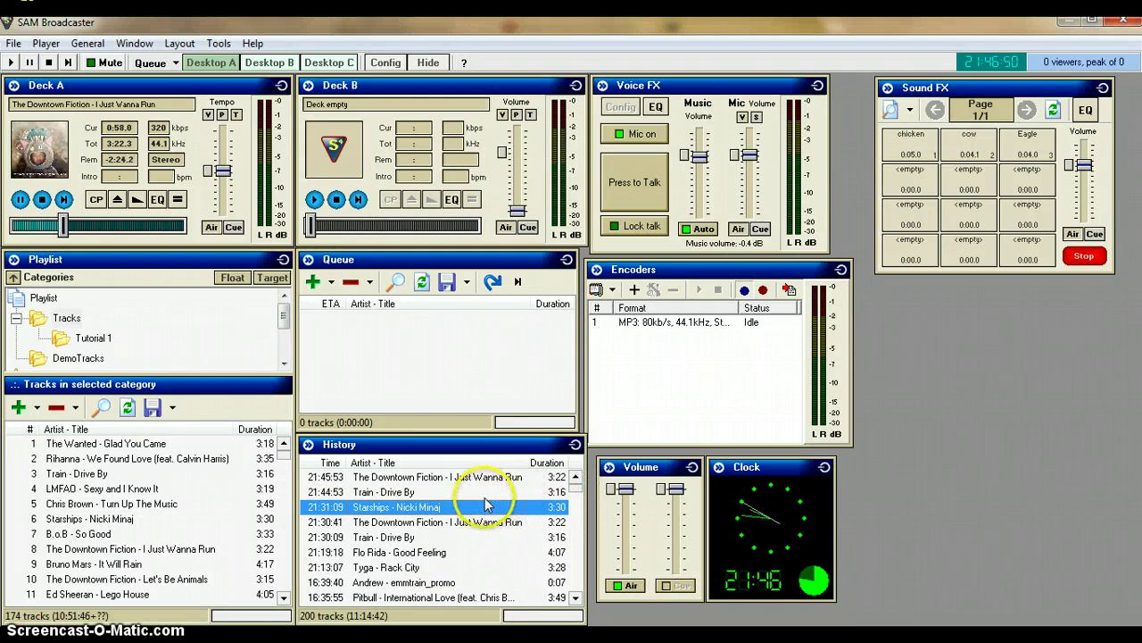
mouse_move(575, 486)
mouse_down()
mouse_move(576, 558)
mouse_move(584, 474)
mouse_move(588, 503)
mouse_move(596, 482)
mouse_up()
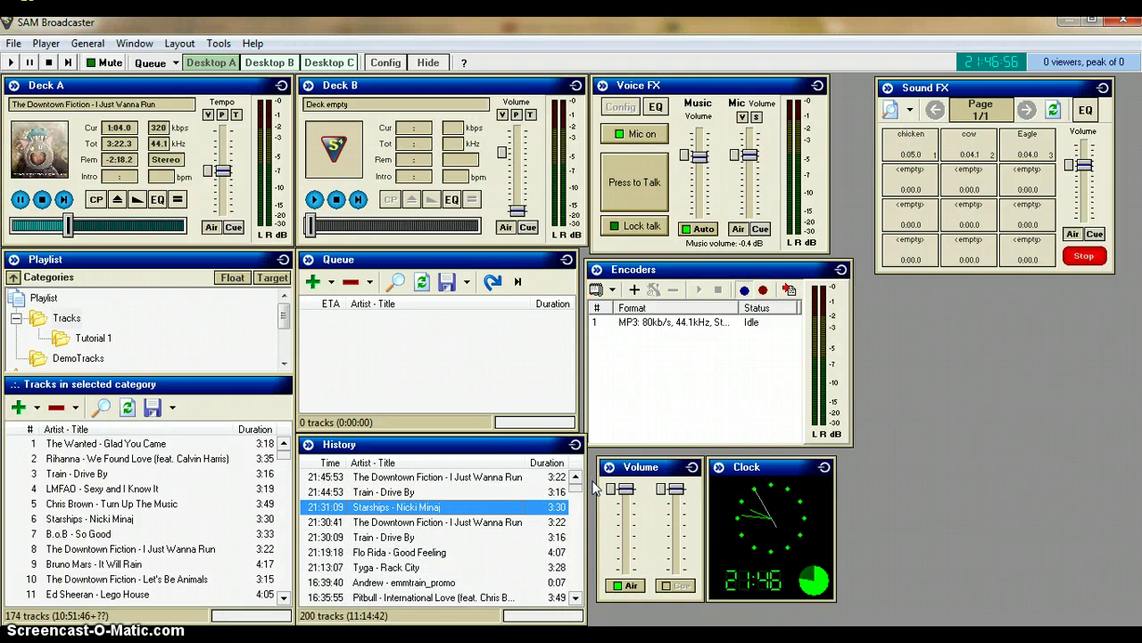
click(584, 465)
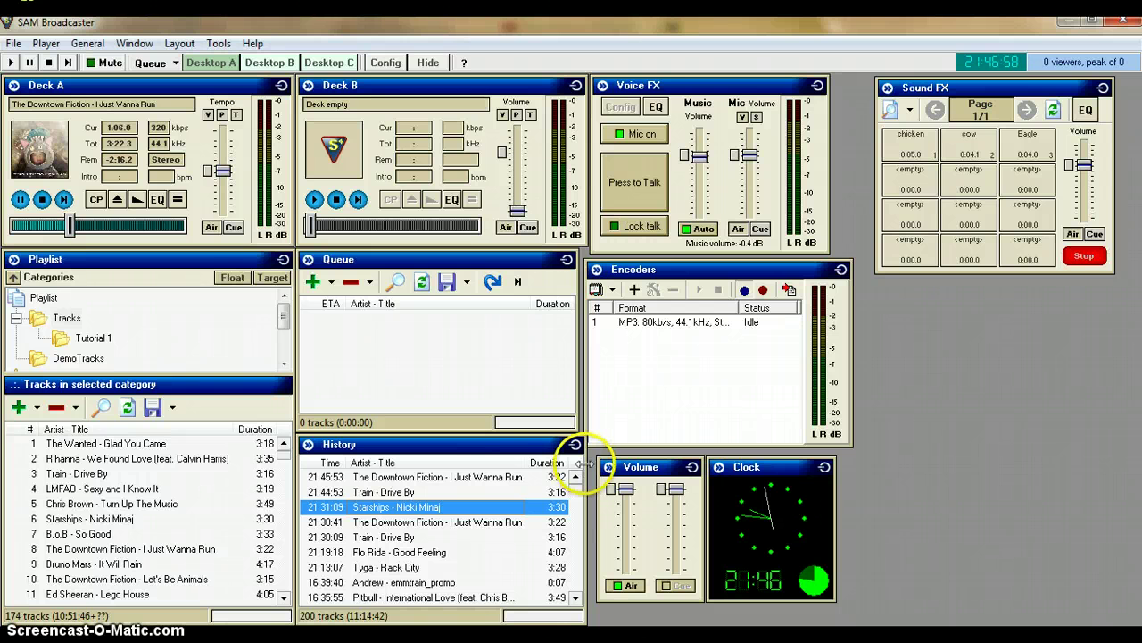
drag(582, 464, 578, 464)
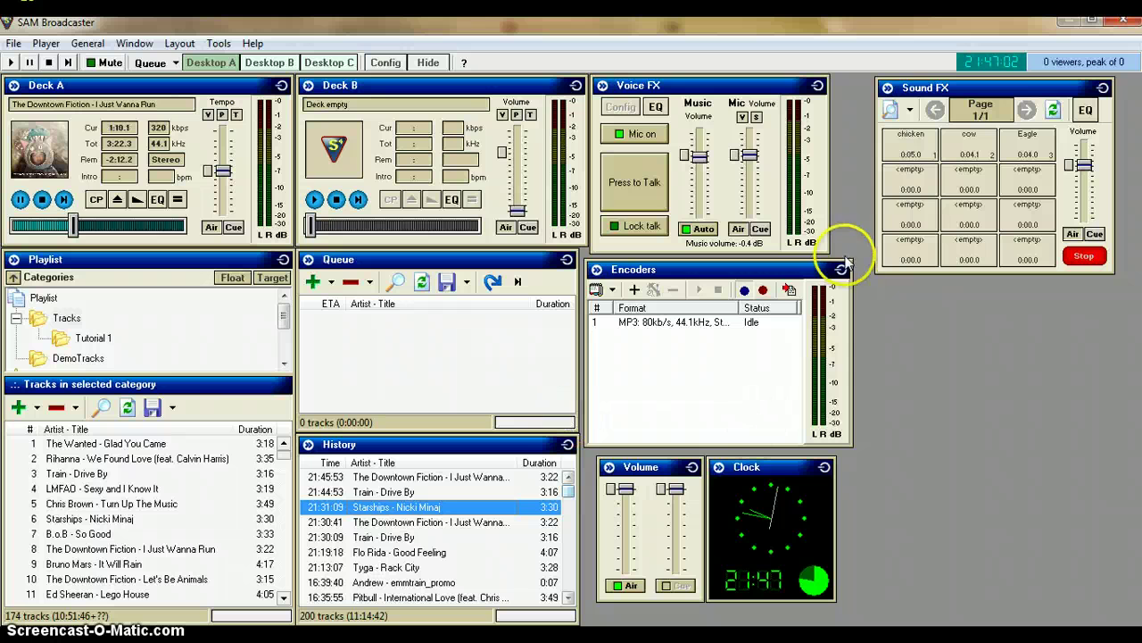
Reposition the Encoders window close beside the Queue window and dismiss the Windows Live Messenger sign-in notification
drag(848, 262, 803, 272)
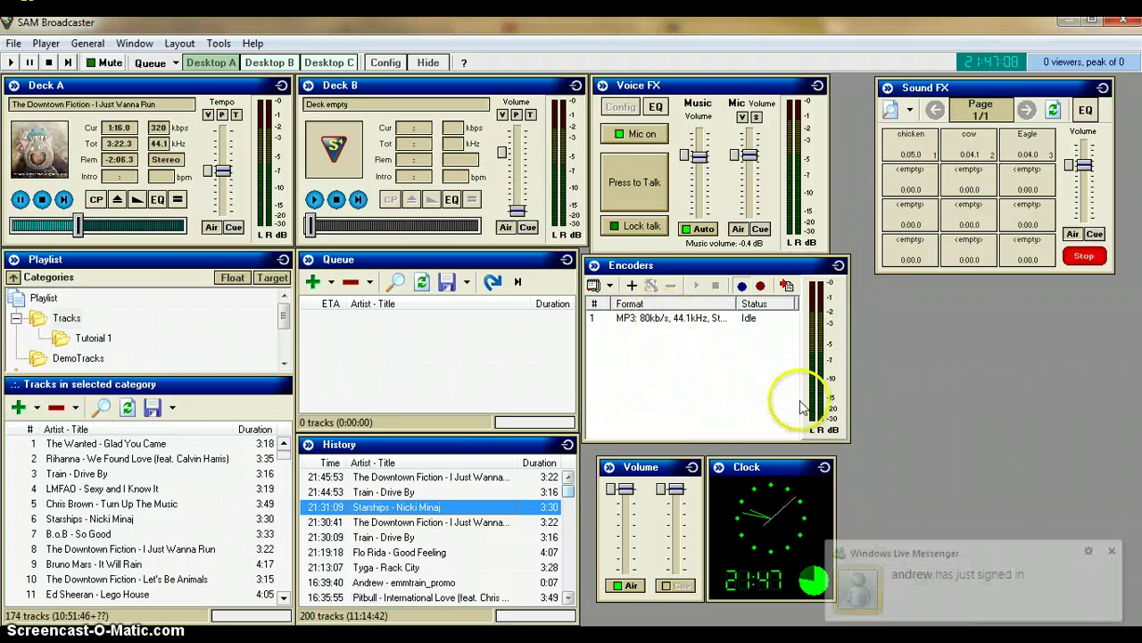
click(1112, 551)
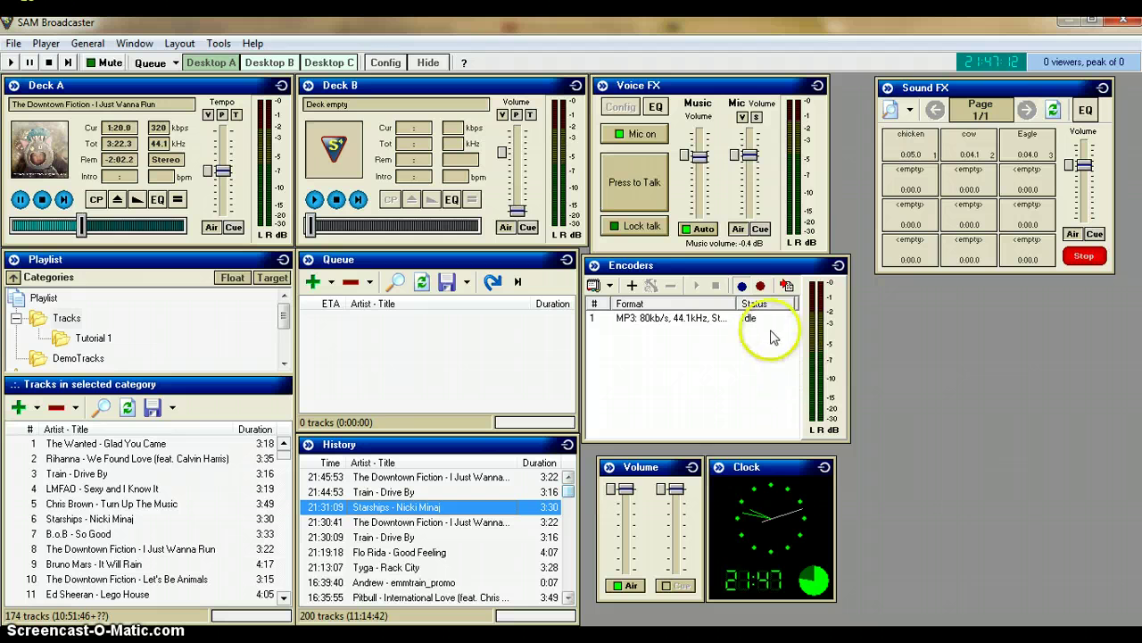
drag(803, 271, 806, 280)
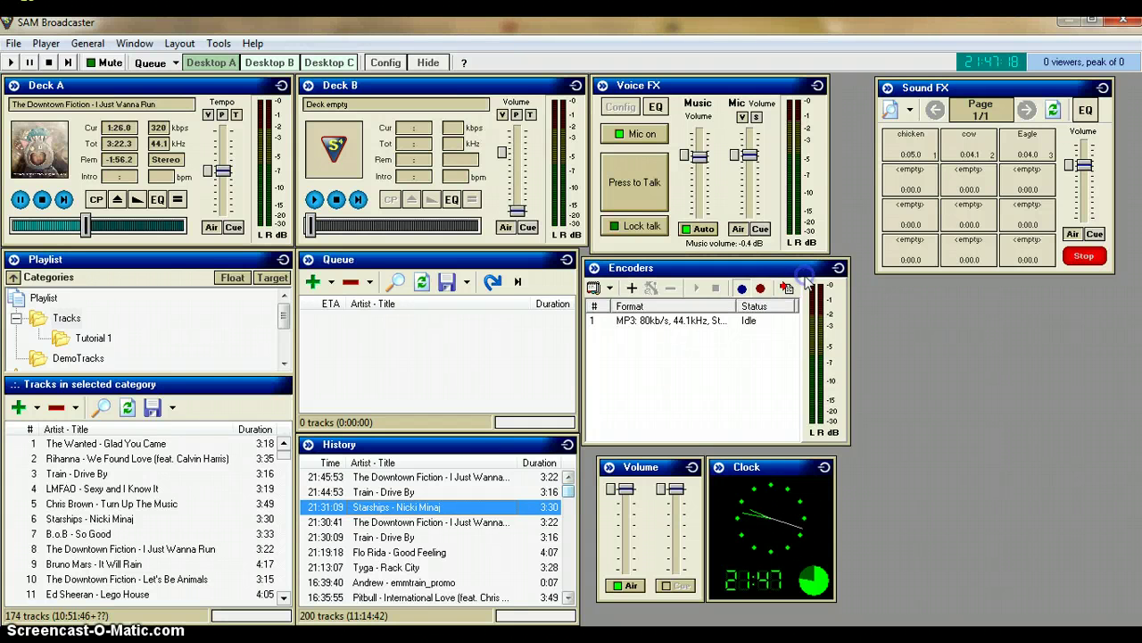
View the options for creating, configuring, starting and stopping encoders
click(596, 287)
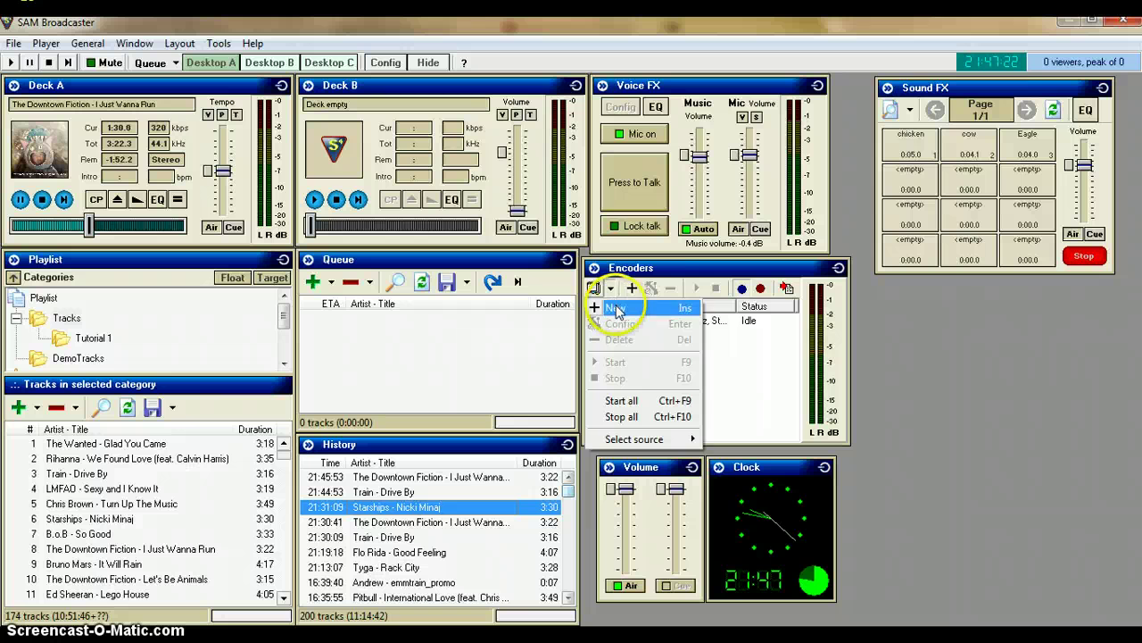
click(725, 332)
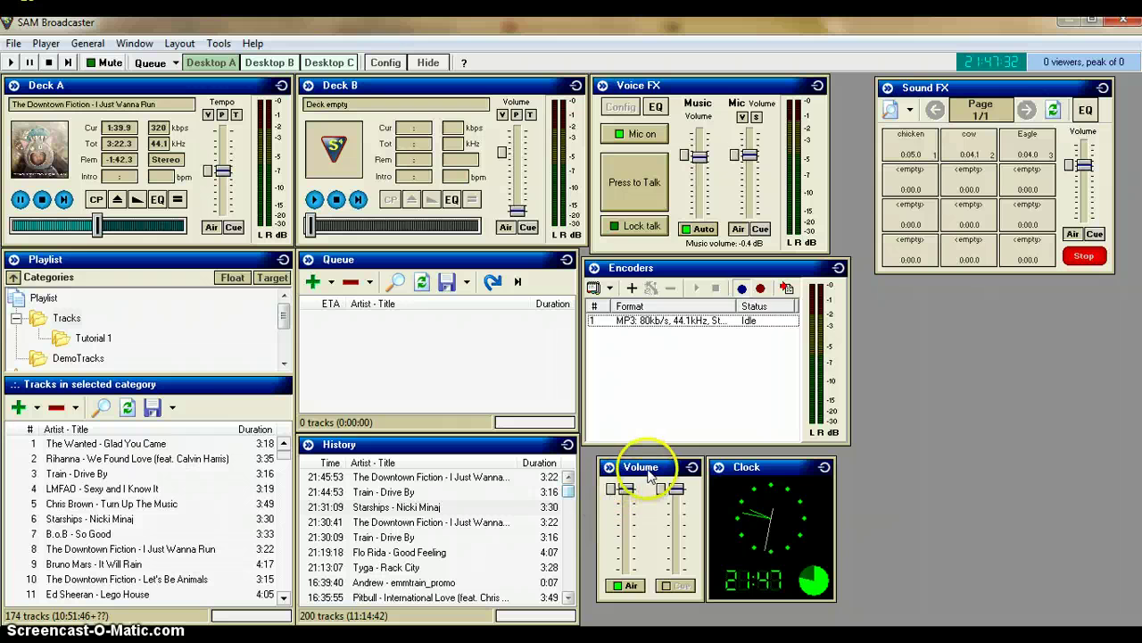
Move the Volume window directly beneath Encoders and the Clock window into the empty area below Sound FX
drag(646, 472, 594, 568)
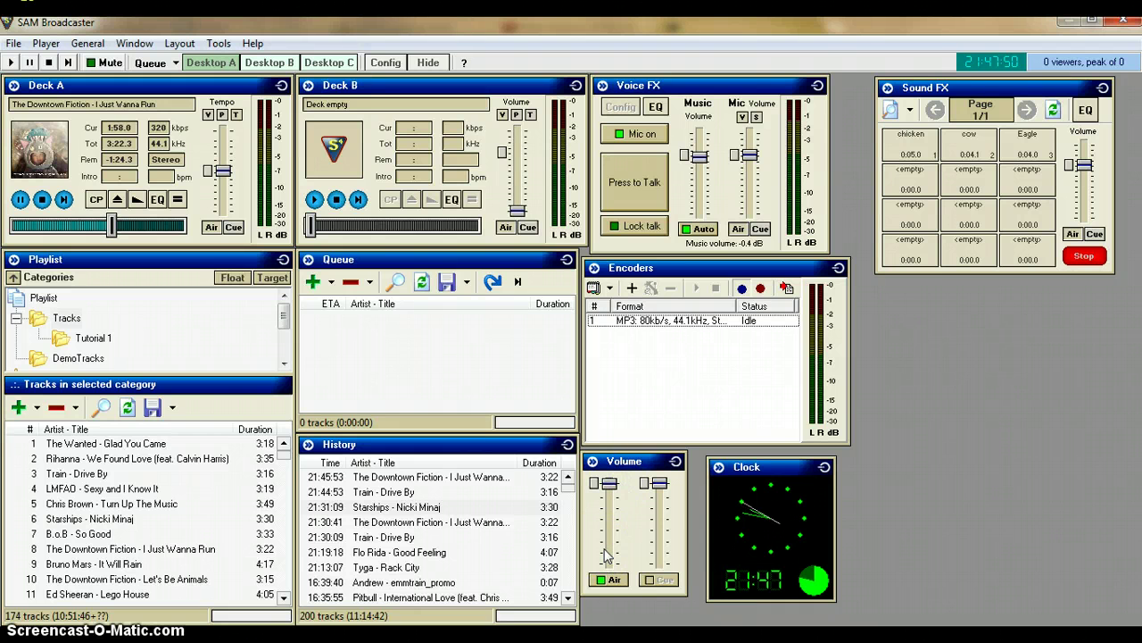
click(610, 483)
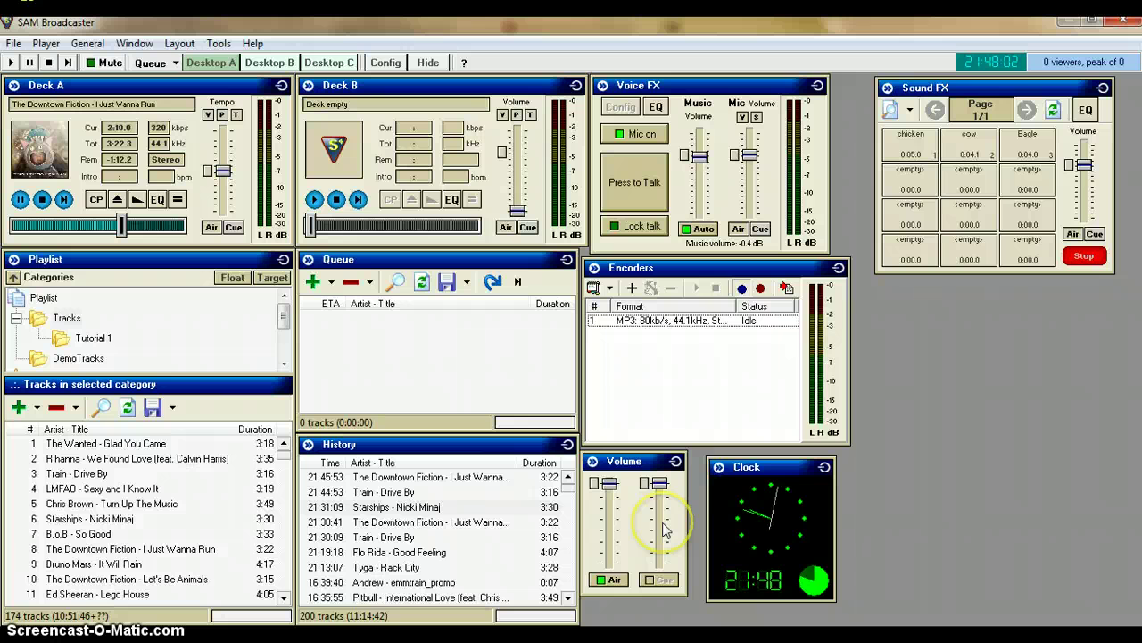
drag(764, 458, 961, 376)
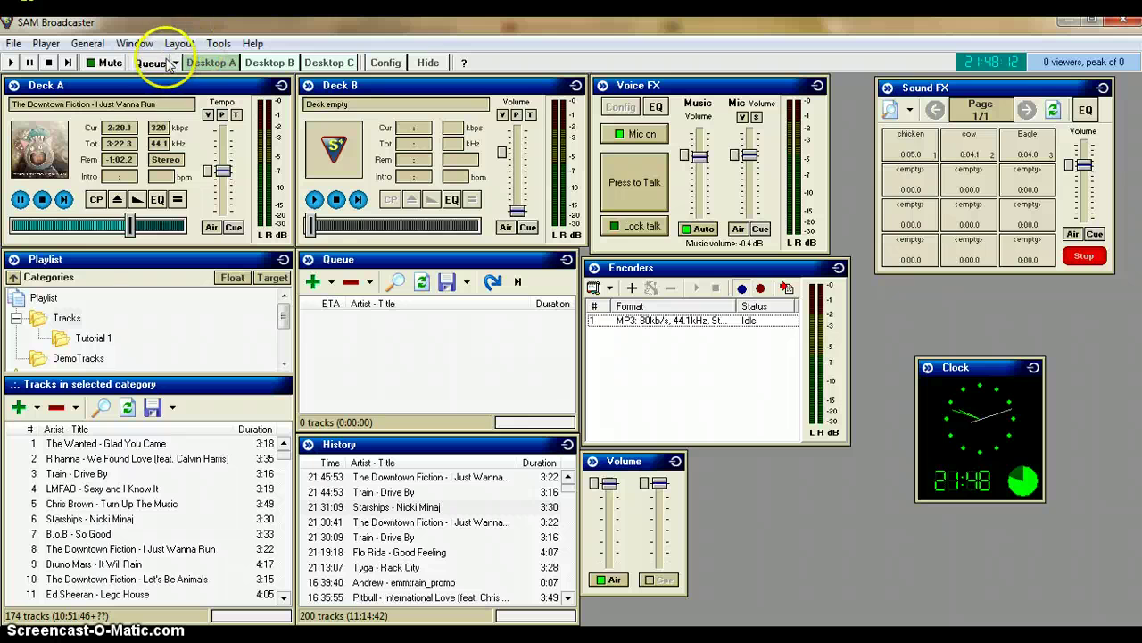
View the windows on Desktop B, including Statistic relays and Event Scheduler, and return to Desktop A
click(269, 63)
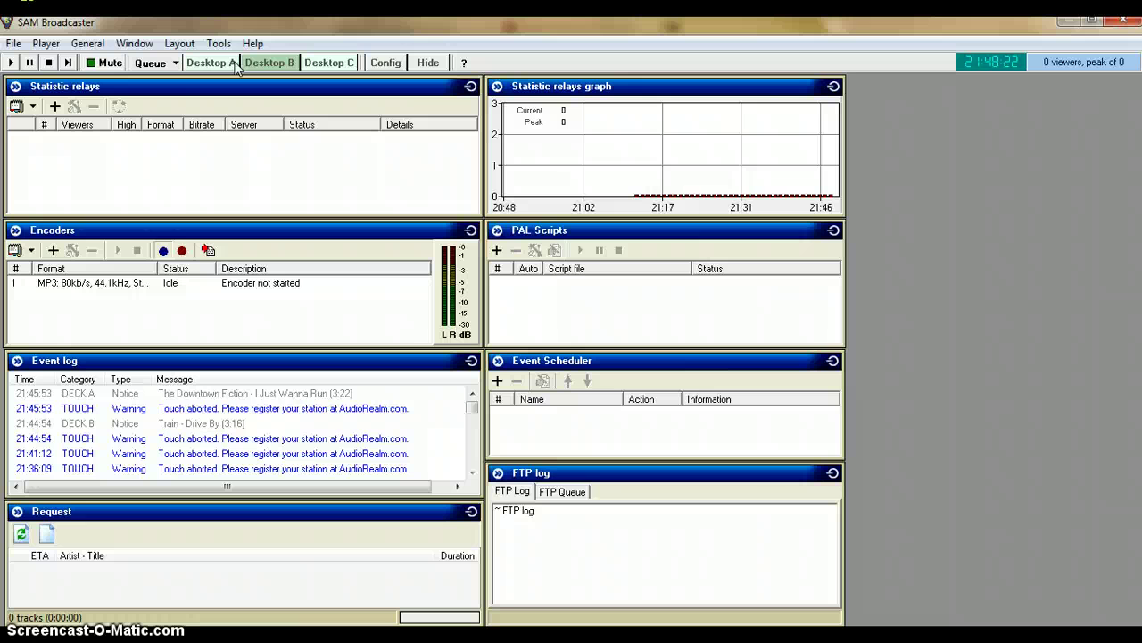
click(234, 63)
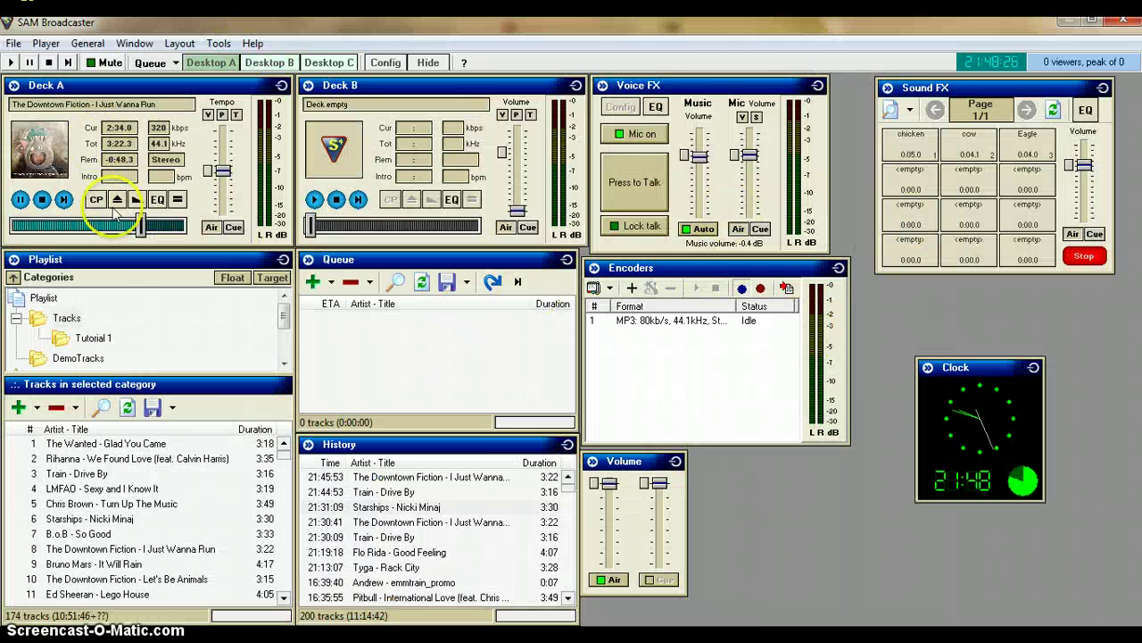
Browse the list of available windows, show Fade Control in the middle of Desktop A, and close it again
click(130, 44)
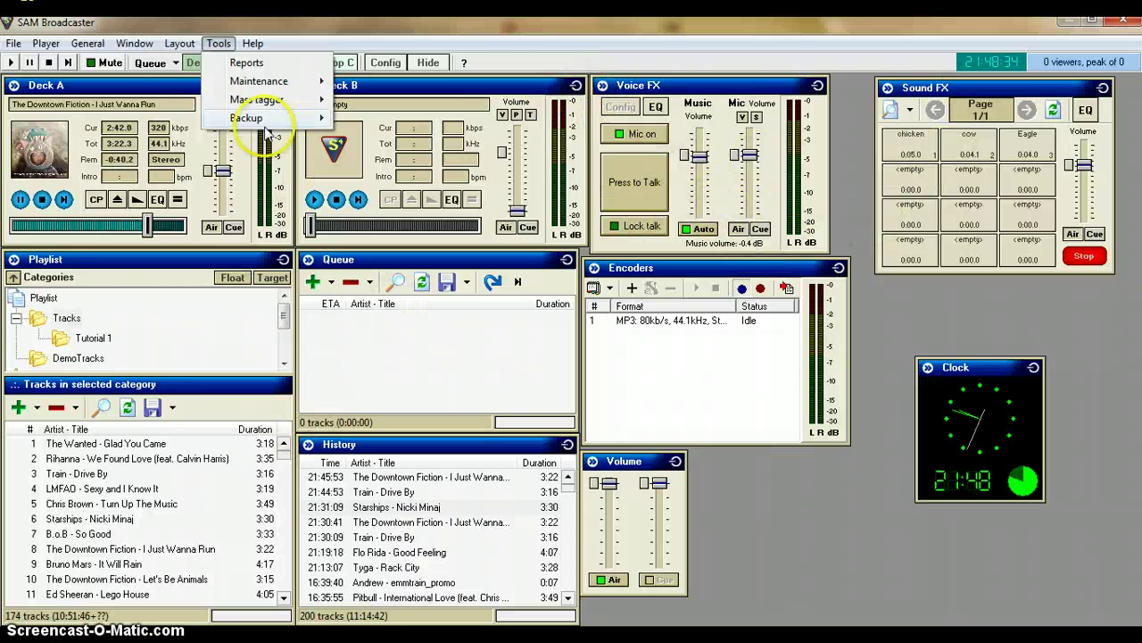
mouse_move(140, 41)
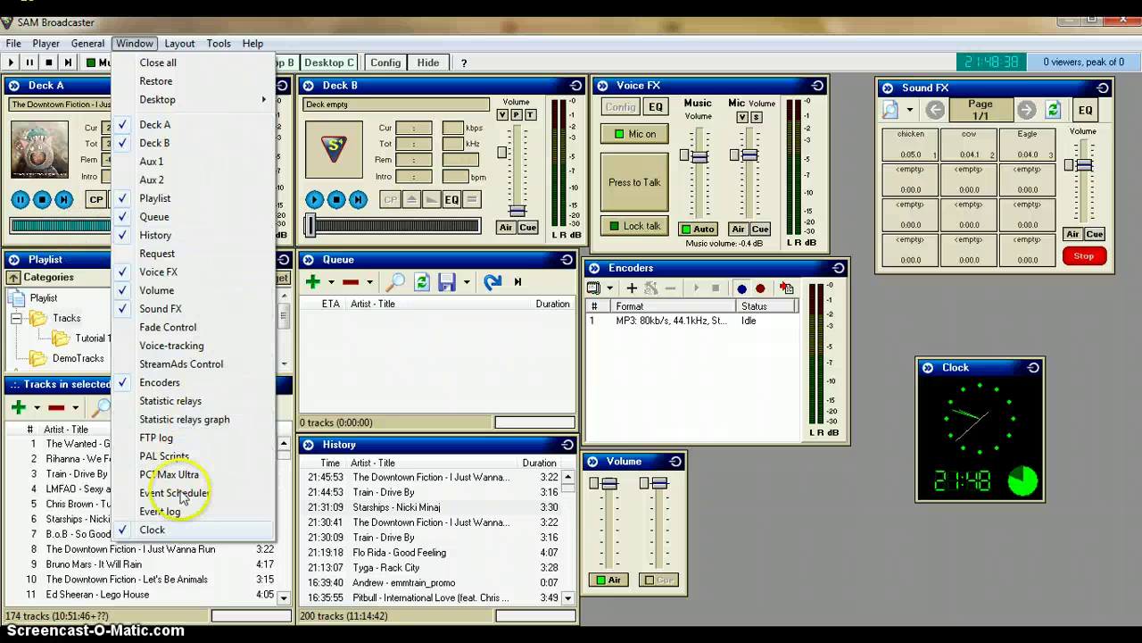
click(179, 329)
drag(219, 434, 660, 361)
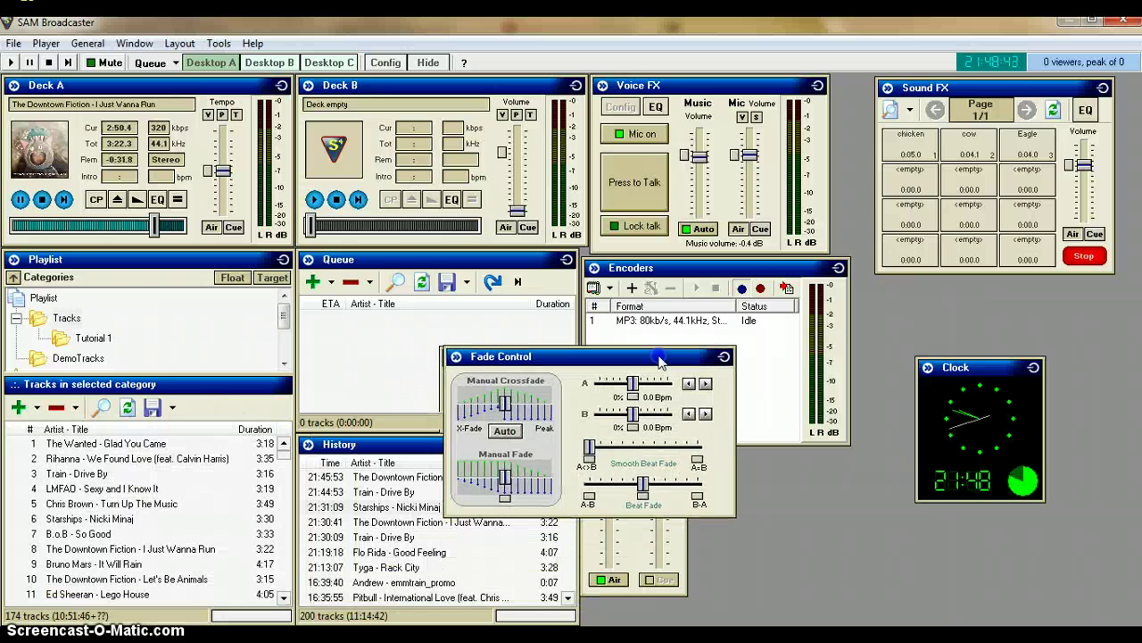
click(722, 358)
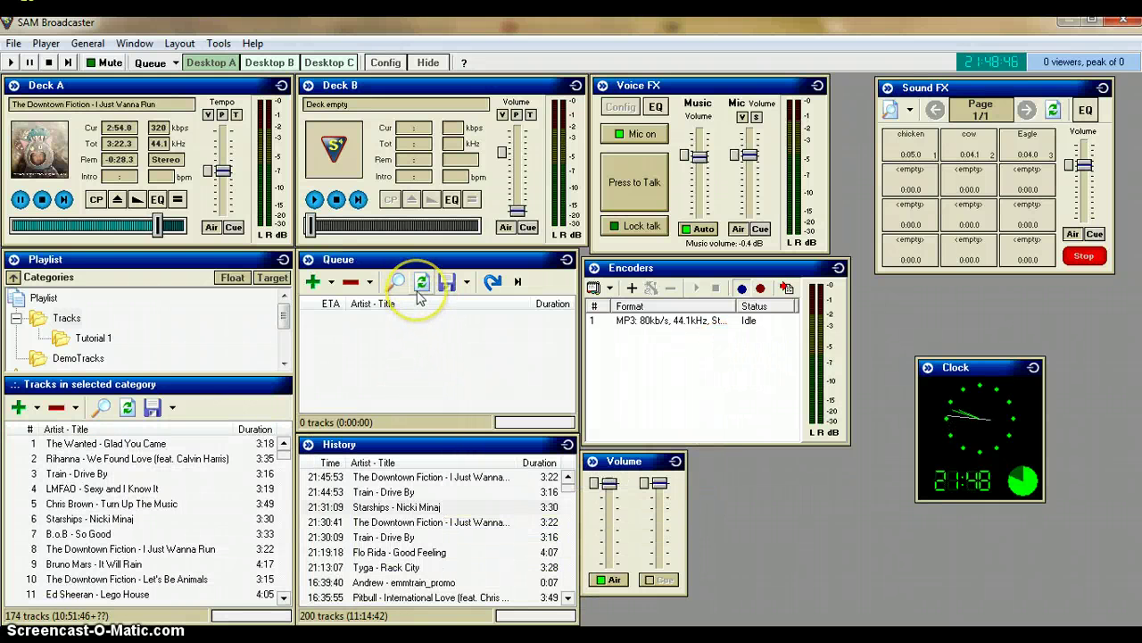
click(418, 297)
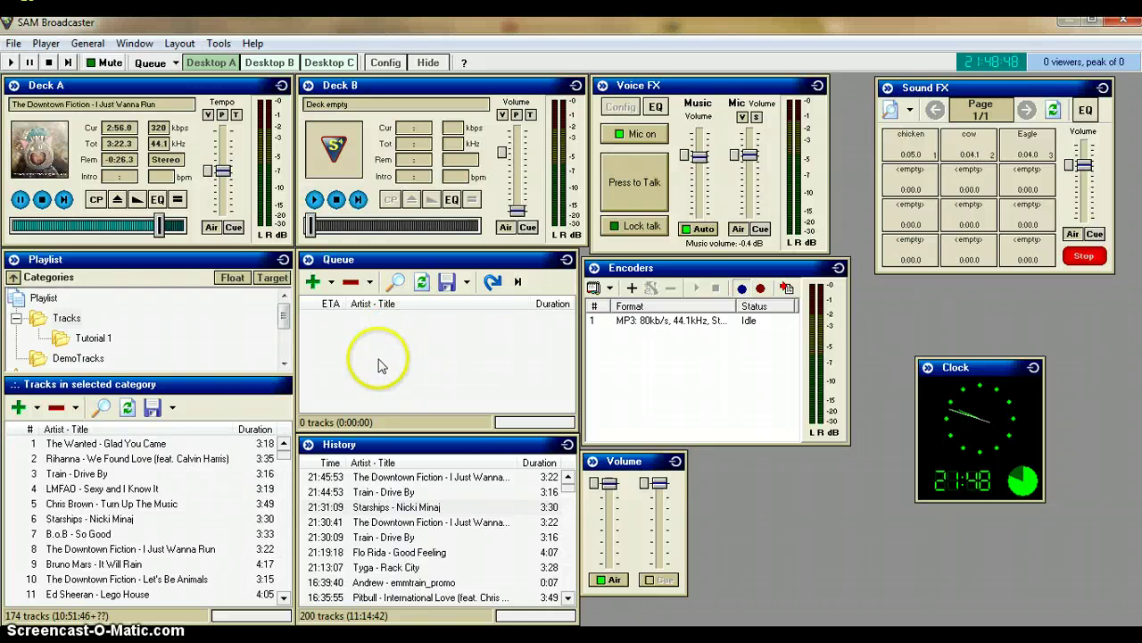